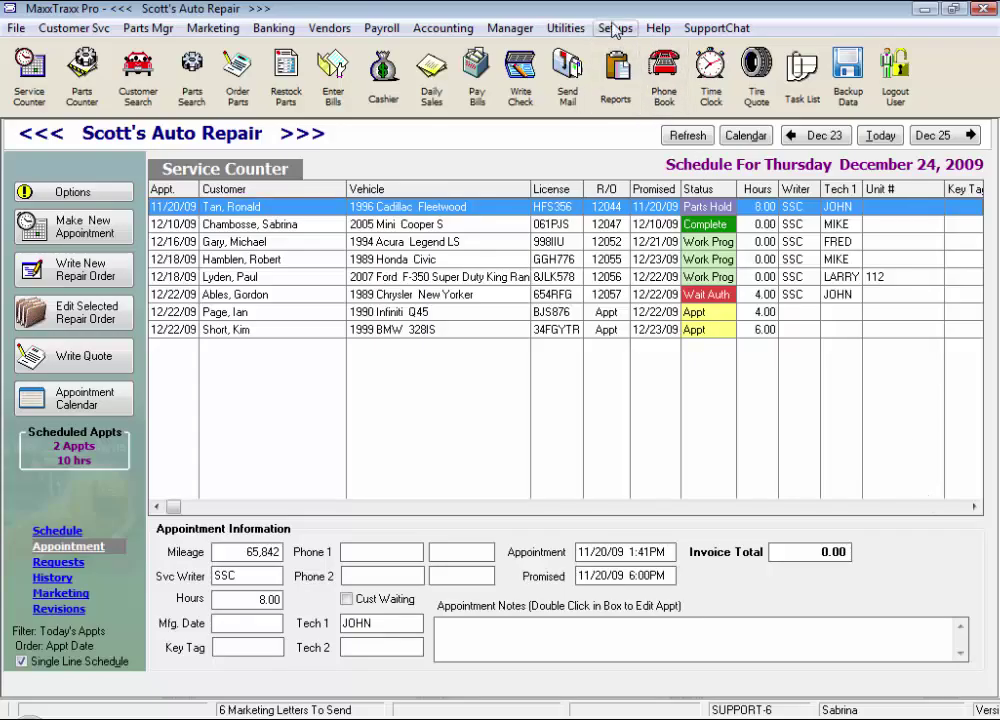
In Company Information, set the accounting export system to MaxxTraxx
{"action": "left_click", "coordinate": [615, 30]}
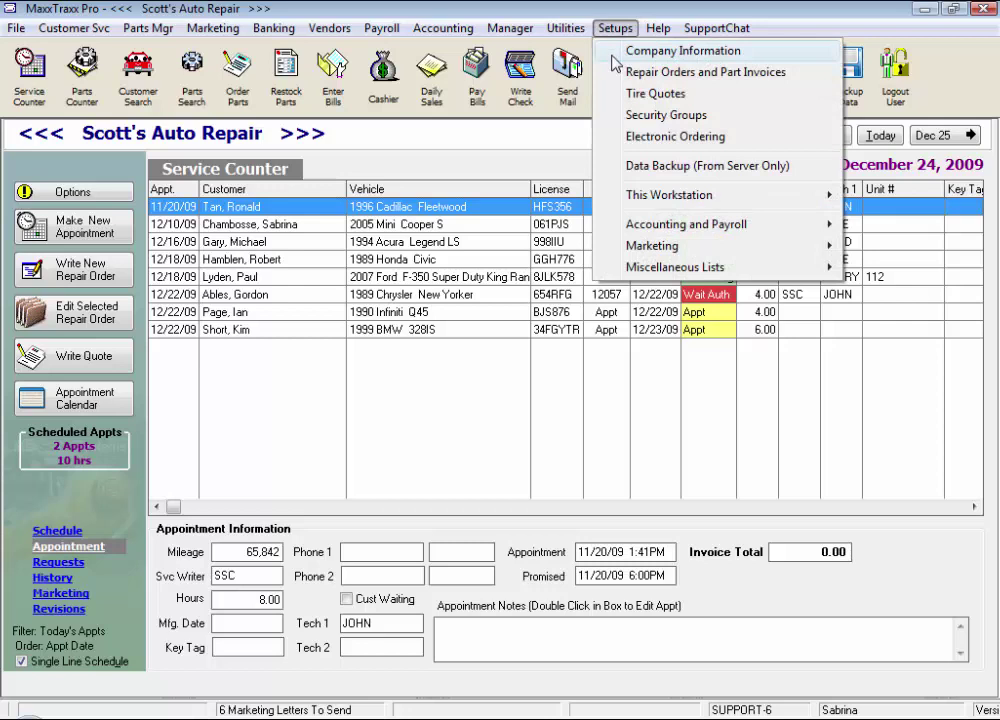
{"action": "left_click", "coordinate": [614, 55]}
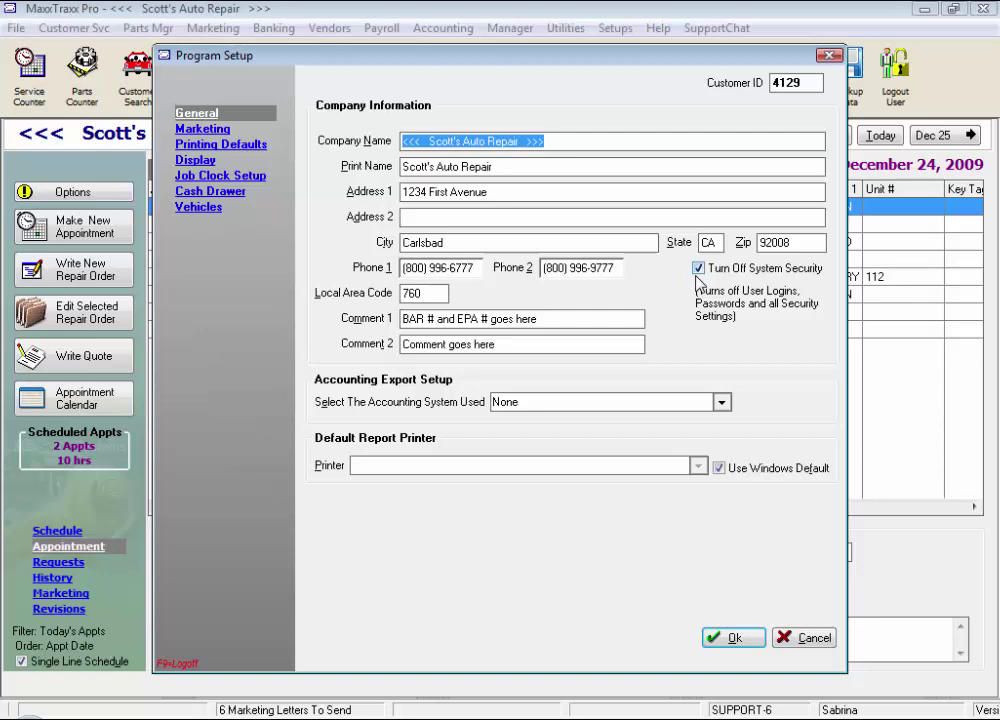
{"action": "left_click", "coordinate": [720, 402]}
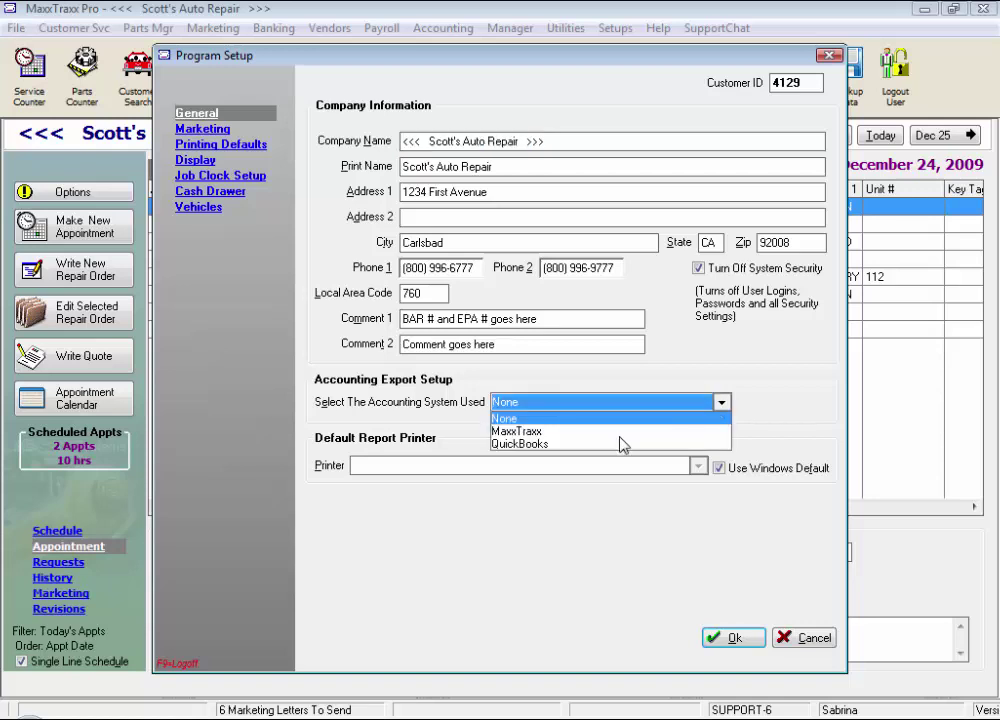
{"action": "left_click", "coordinate": [532, 431]}
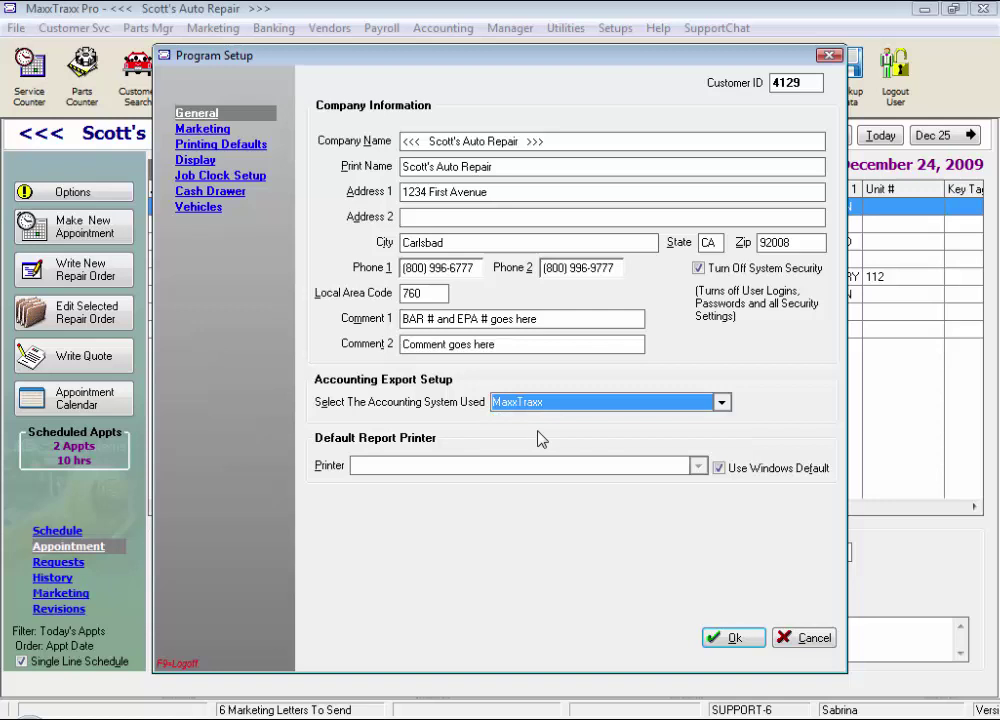
Keep the Windows default printer for reports and view the Marketing send defaults
{"action": "left_click", "coordinate": [724, 470]}
{"action": "left_click", "coordinate": [719, 468]}
{"action": "left_click", "coordinate": [698, 466]}
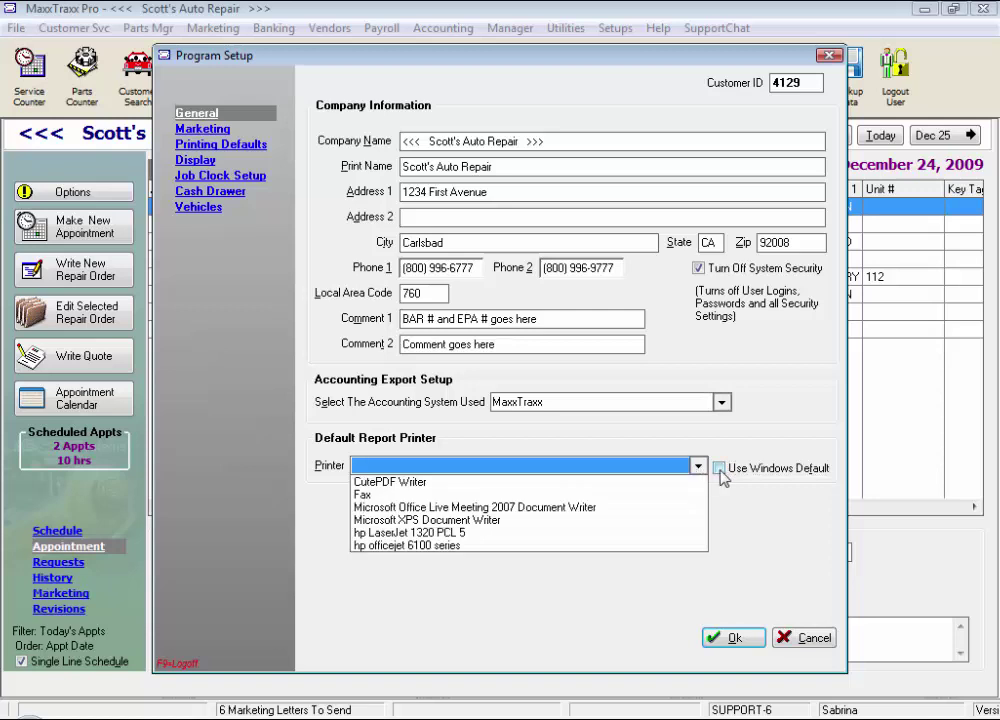
{"action": "left_click", "coordinate": [720, 469]}
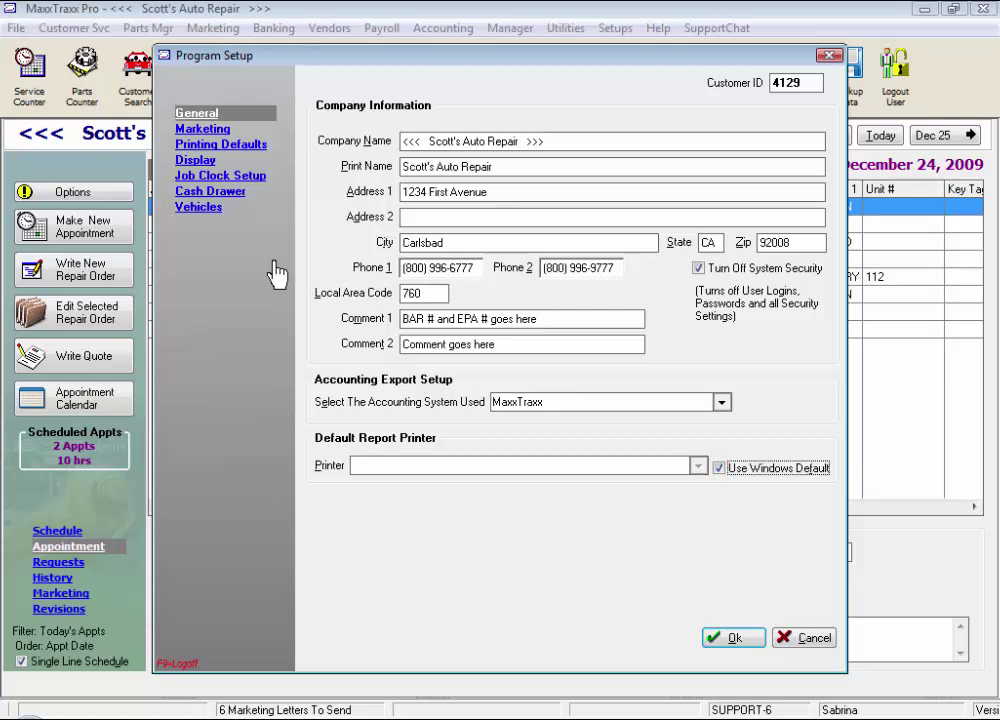
{"action": "left_click", "coordinate": [202, 129]}
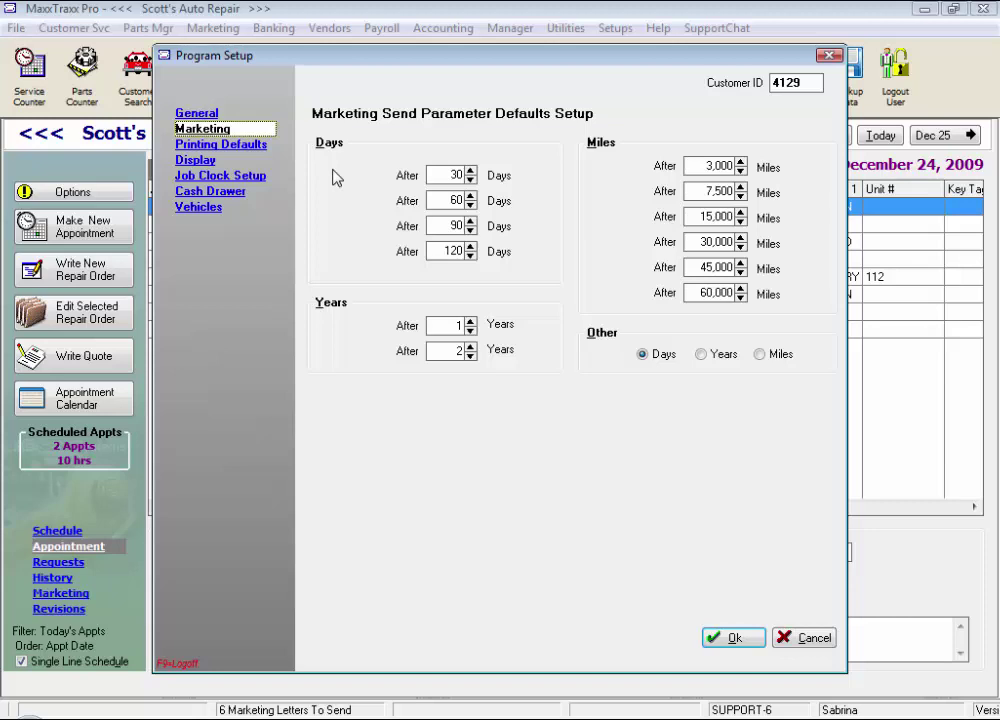
Under Printing Defaults, choose the Check on Top (#081064) check style, then view Display settings
{"action": "left_click", "coordinate": [226, 148]}
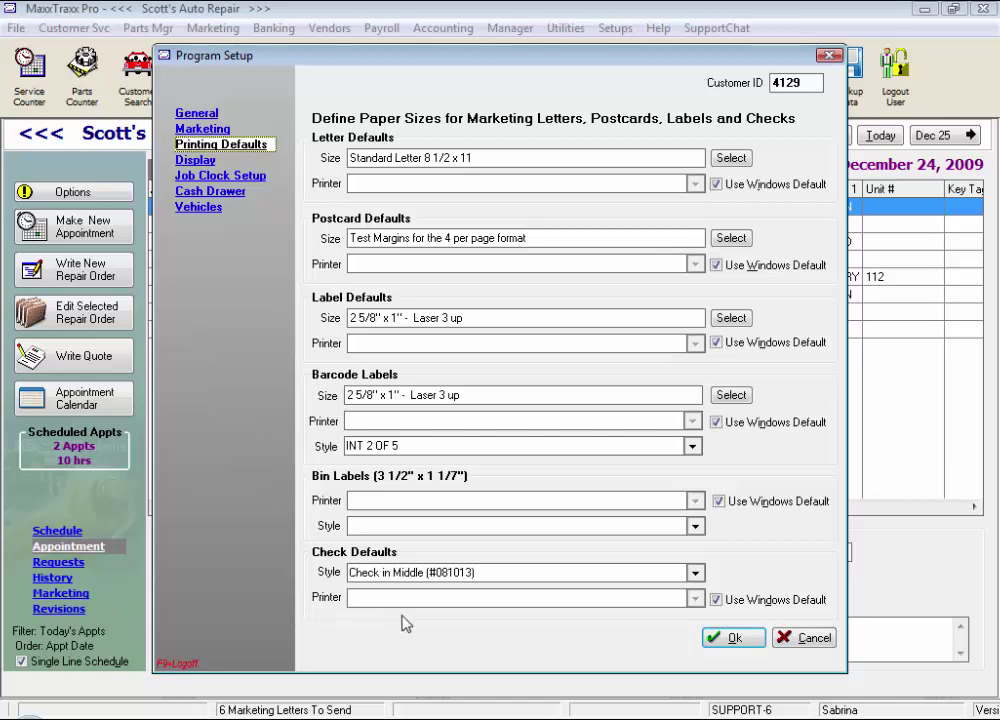
{"action": "left_click", "coordinate": [696, 574]}
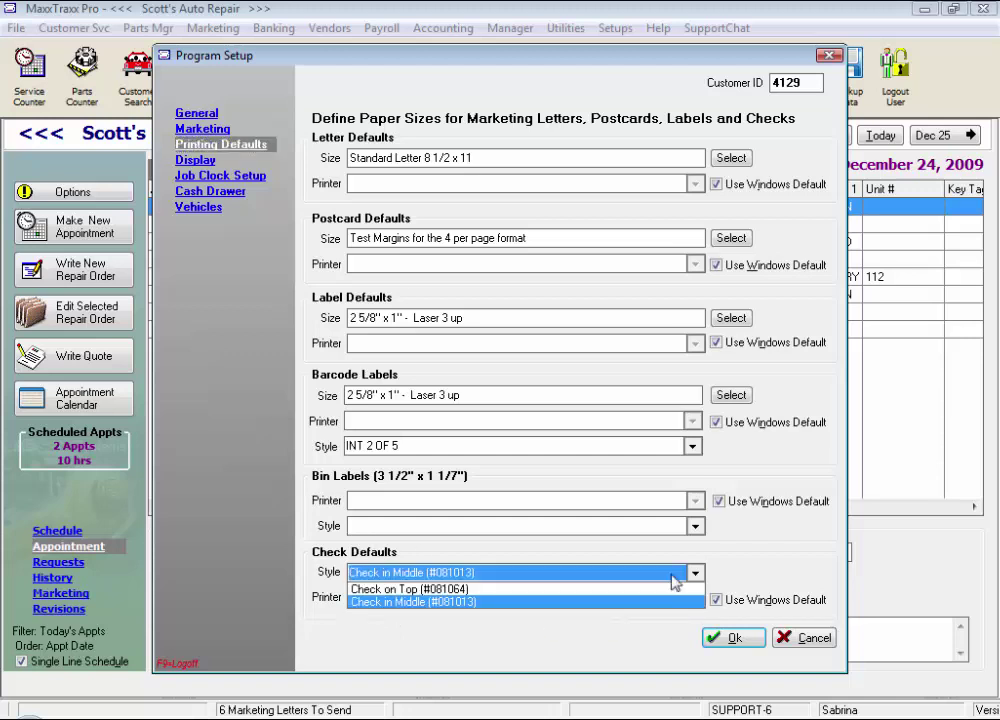
{"action": "left_click", "coordinate": [456, 589]}
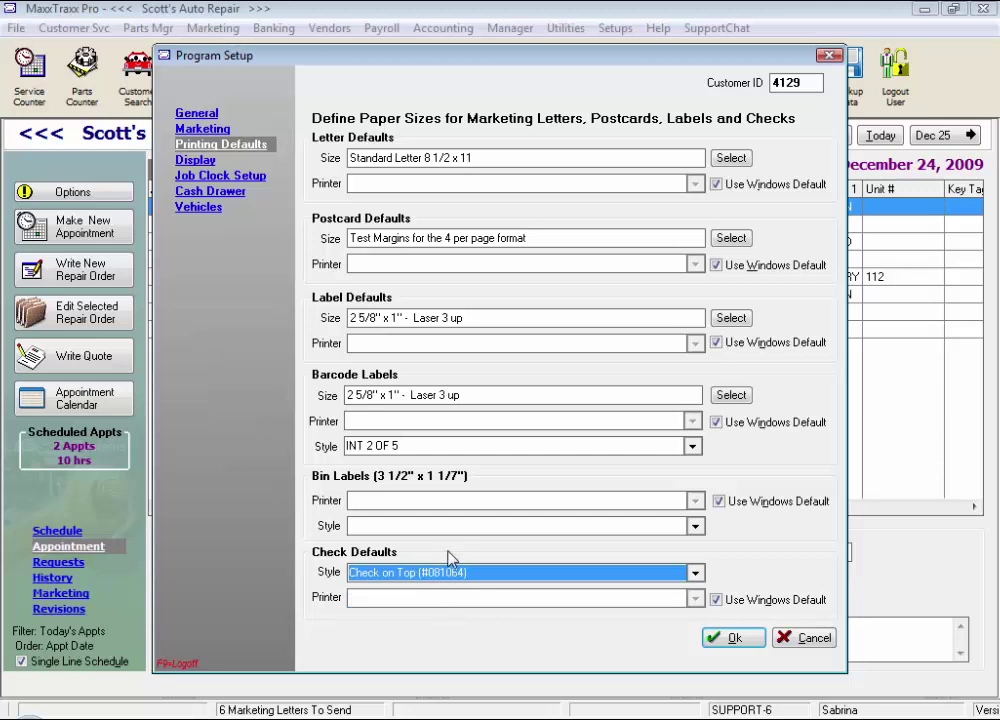
{"action": "left_click", "coordinate": [205, 163]}
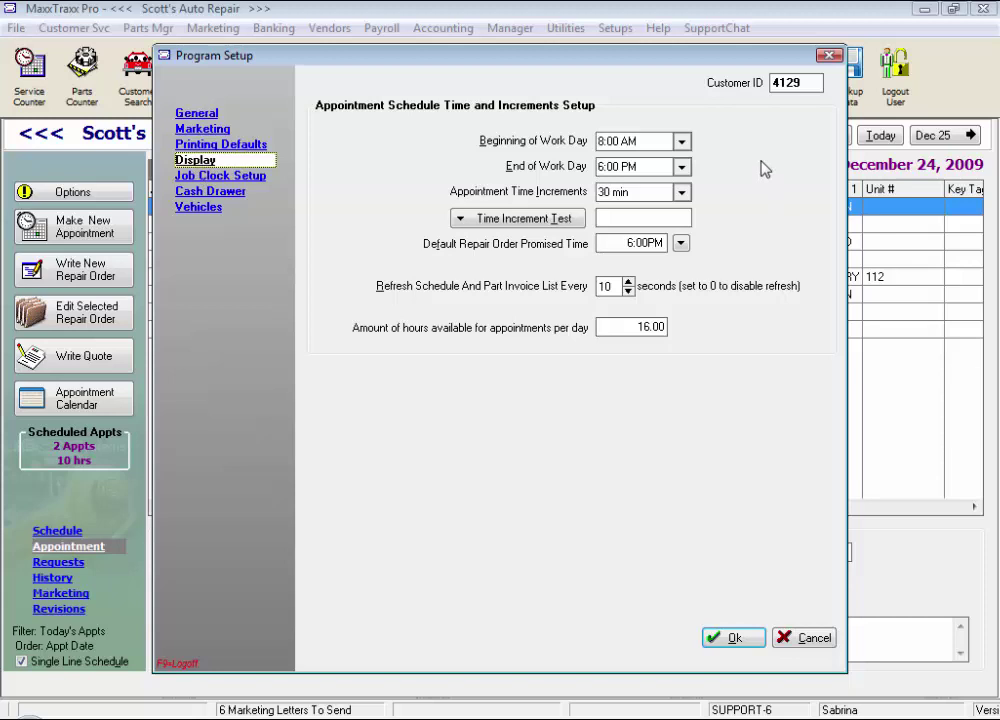
Preview 5-minute appointment increments, restore 30 min, then view Job Clock Setup
{"action": "left_click", "coordinate": [680, 193]}
{"action": "left_click", "coordinate": [680, 193]}
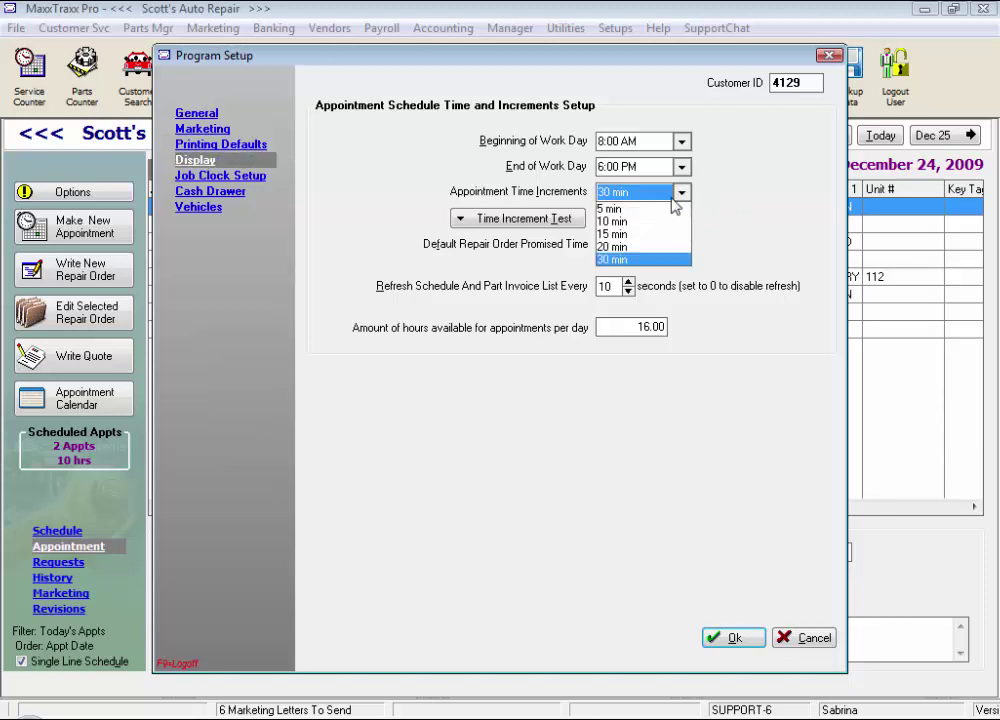
{"action": "left_click", "coordinate": [611, 208]}
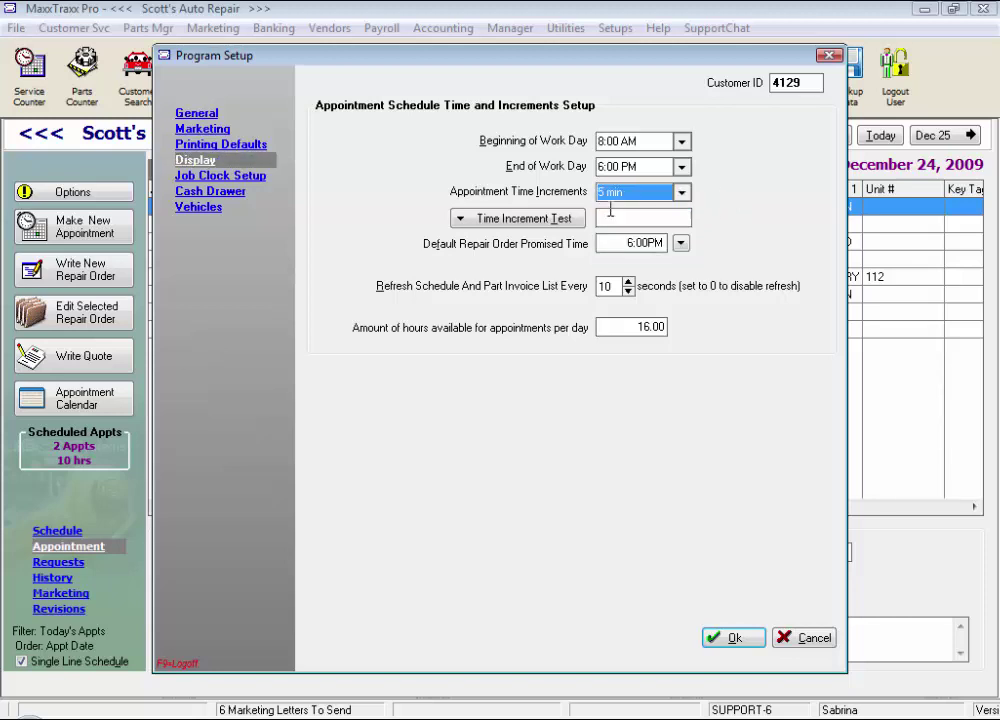
{"action": "left_click", "coordinate": [528, 229]}
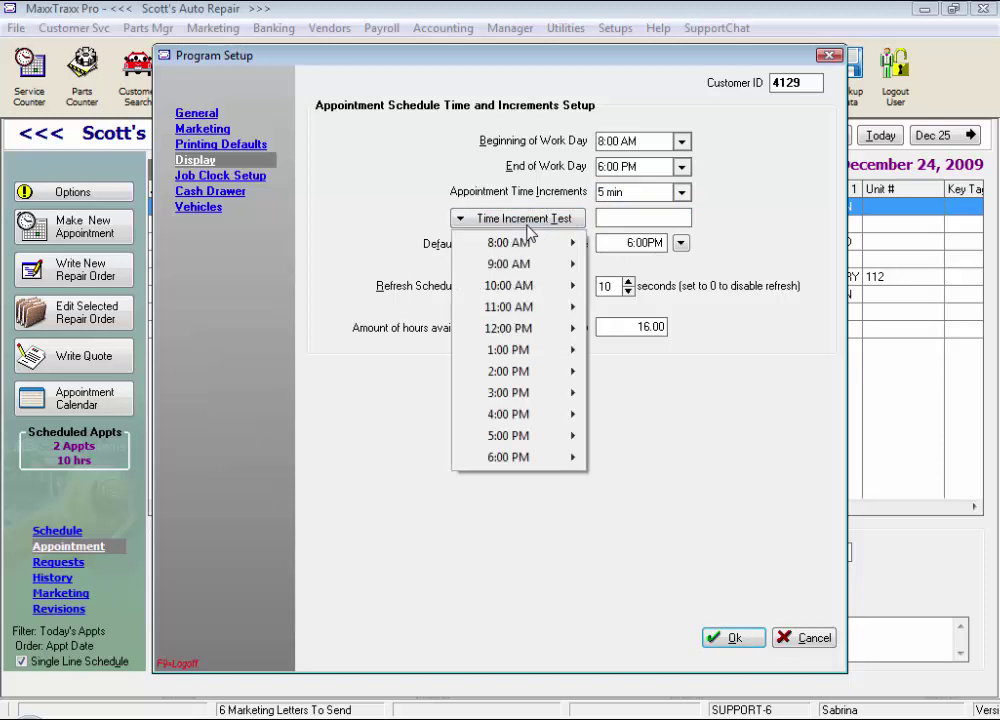
{"action": "mouse_move", "coordinate": [550, 252]}
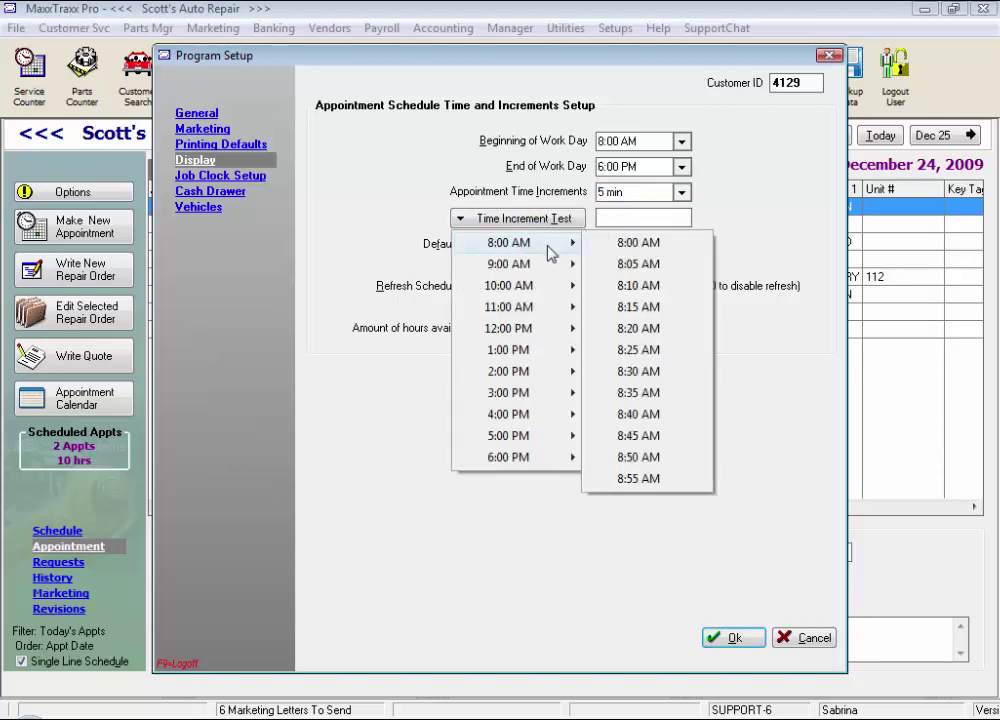
{"action": "left_click", "coordinate": [681, 193]}
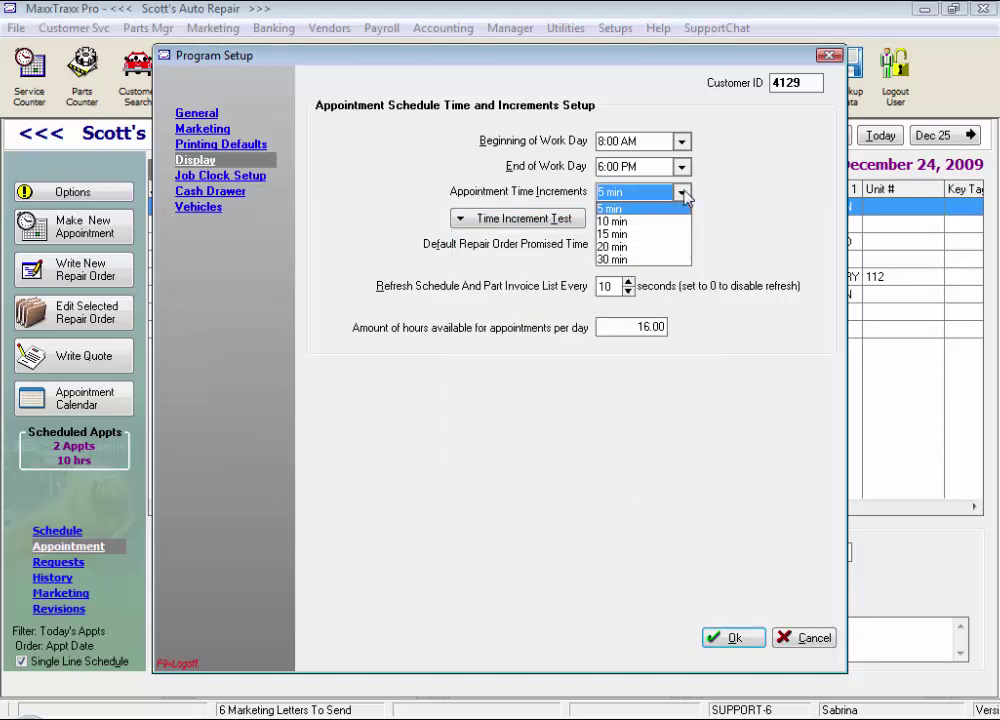
{"action": "left_click", "coordinate": [614, 259]}
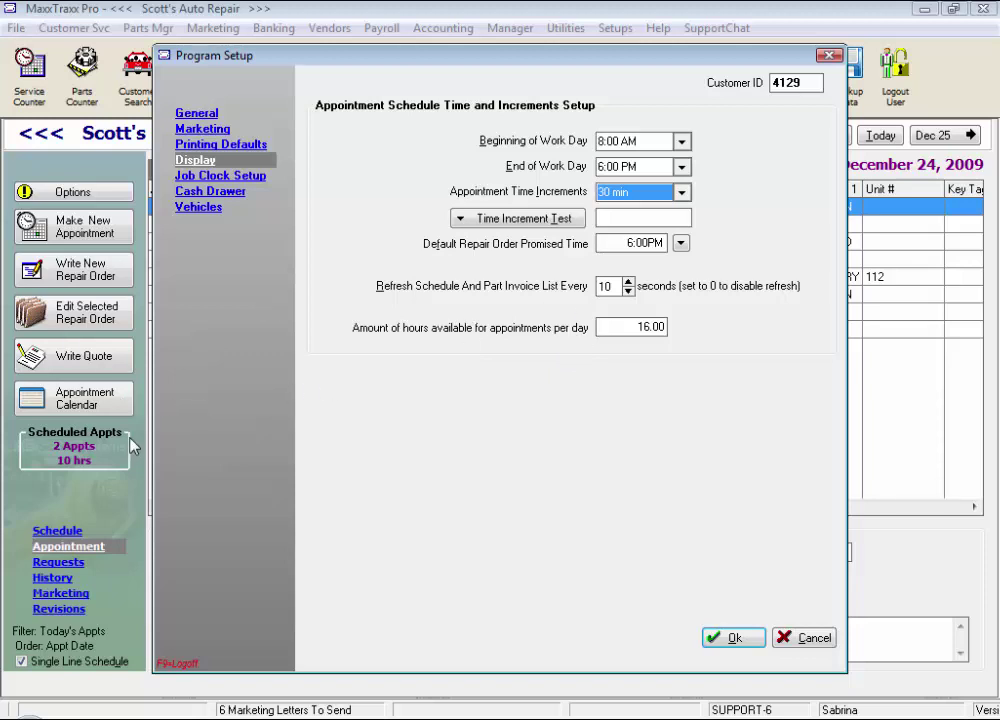
{"action": "left_click", "coordinate": [249, 177]}
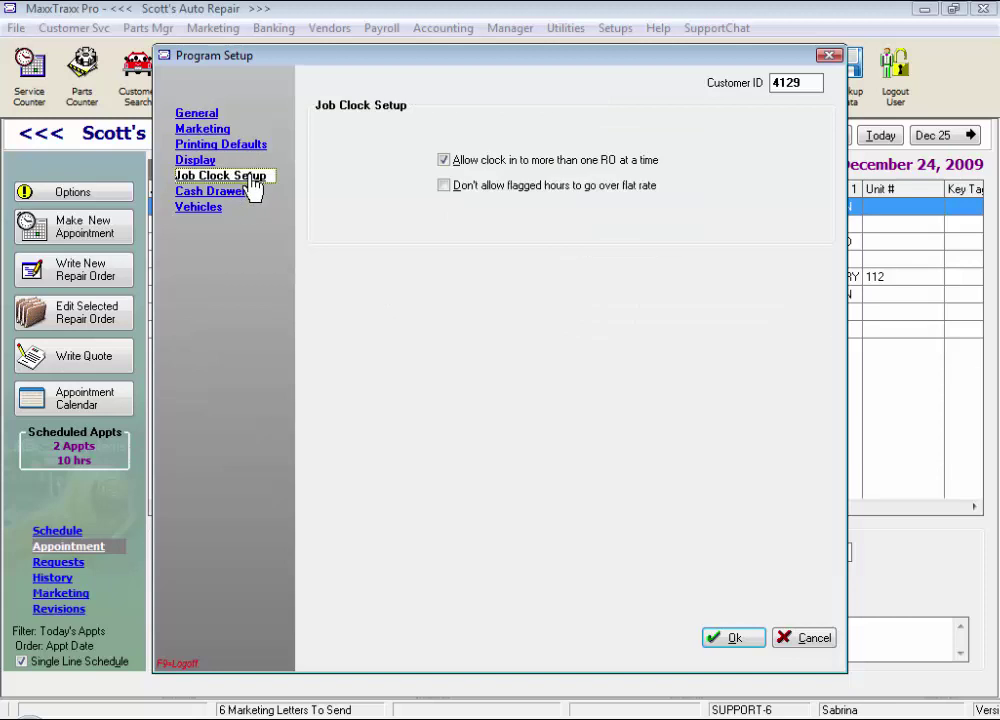
Review the Cash Drawer and Vehicles settings, then save and close Program Setup with Ok
{"action": "left_click", "coordinate": [245, 193]}
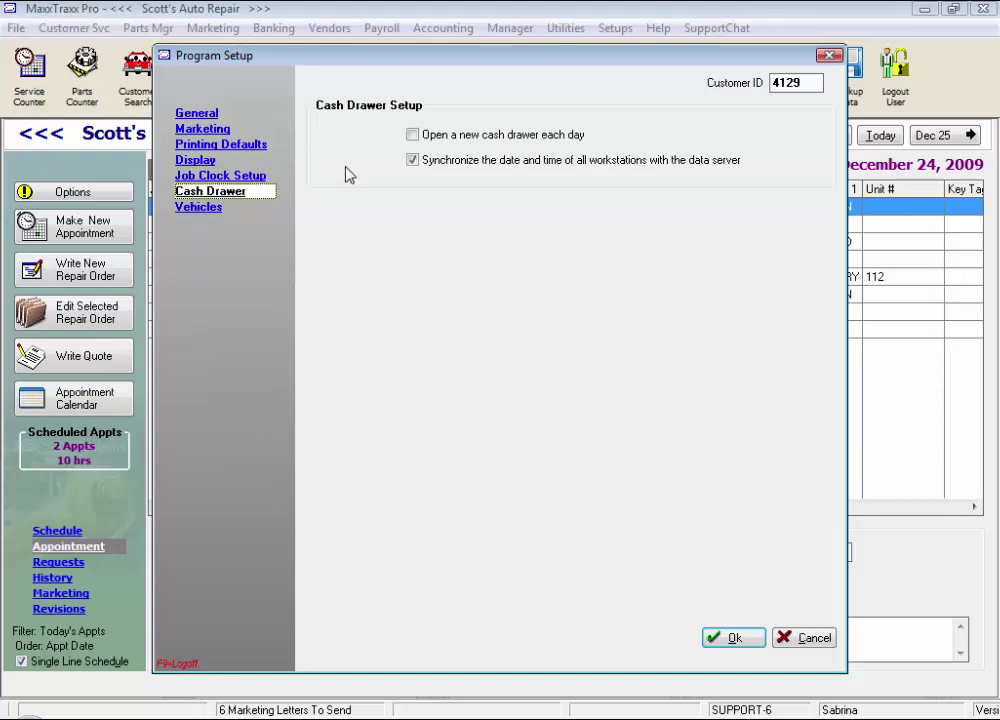
{"action": "left_click", "coordinate": [212, 212]}
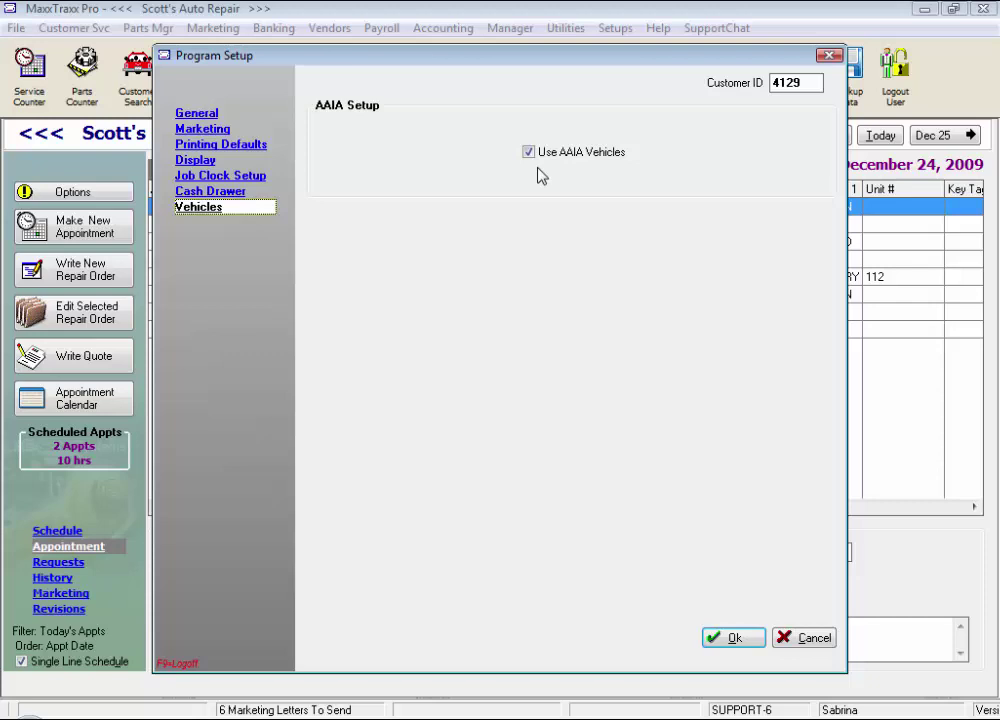
{"action": "left_click", "coordinate": [751, 642]}
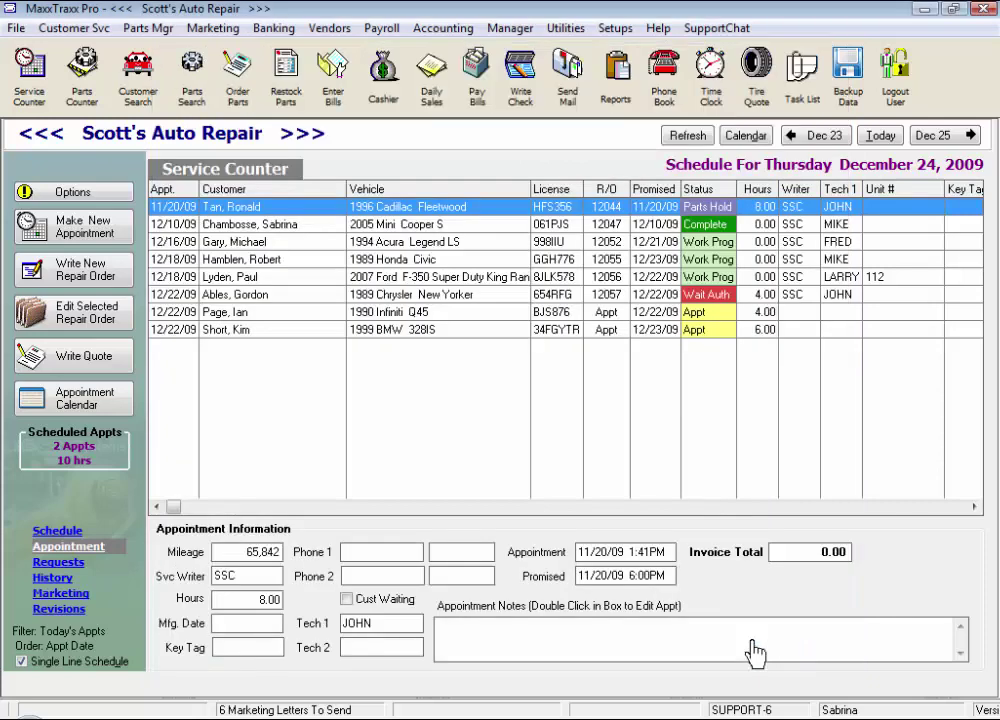
In RO and Part Invoice Setup, calculate the 43.75 average labor cost from September 2009
{"action": "left_click", "coordinate": [615, 28]}
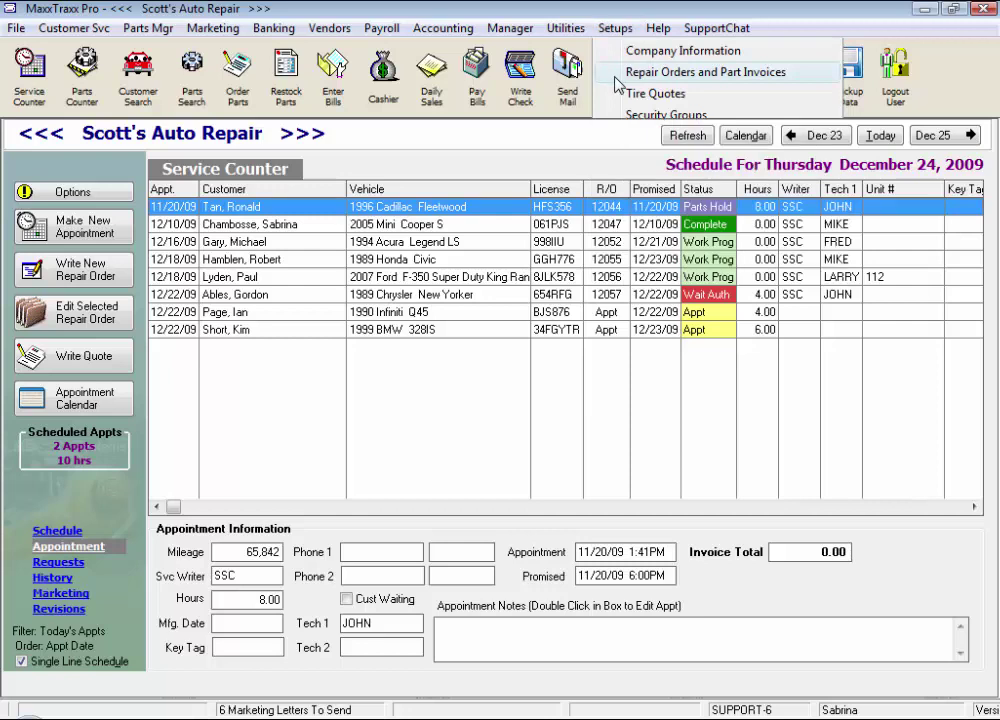
{"action": "left_click", "coordinate": [617, 78]}
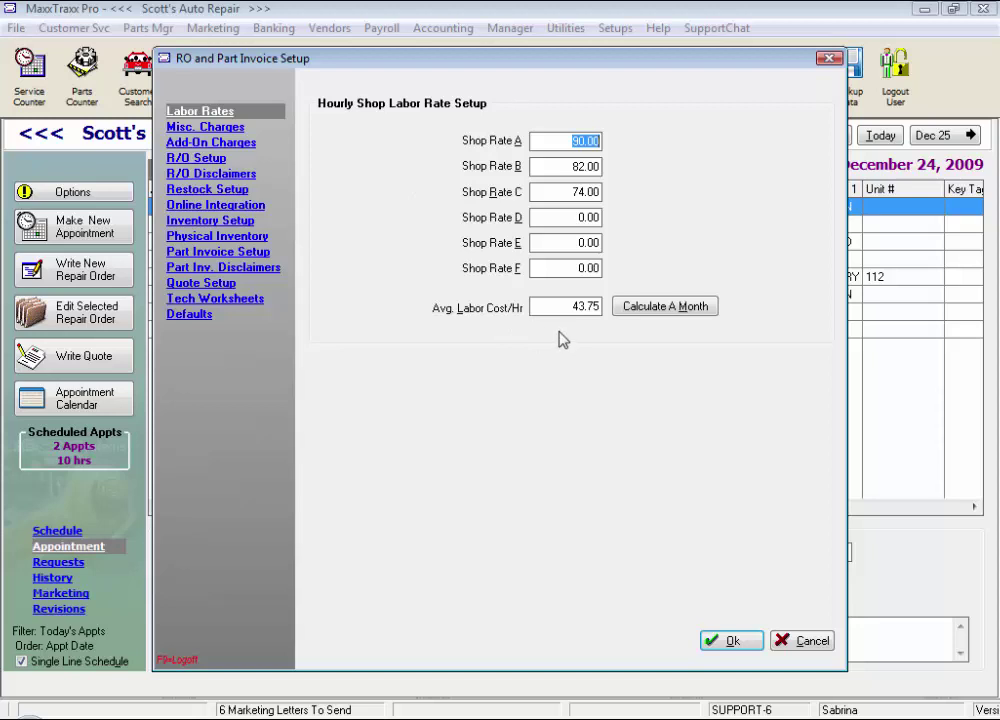
{"action": "left_click", "coordinate": [659, 317]}
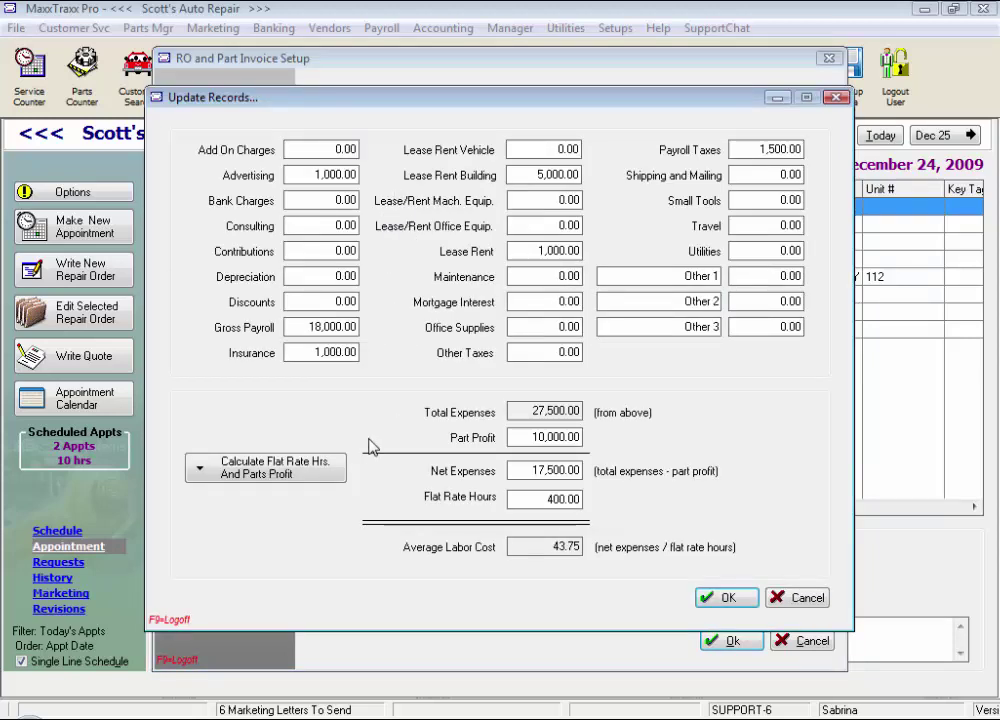
{"action": "left_click", "coordinate": [322, 483]}
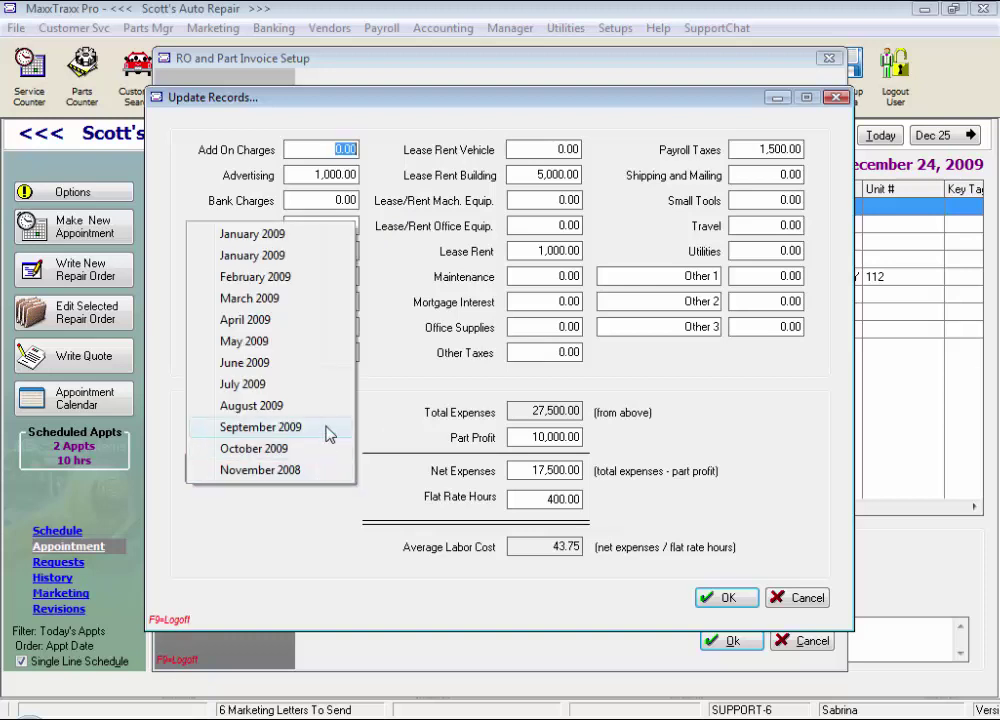
{"action": "left_click", "coordinate": [328, 432]}
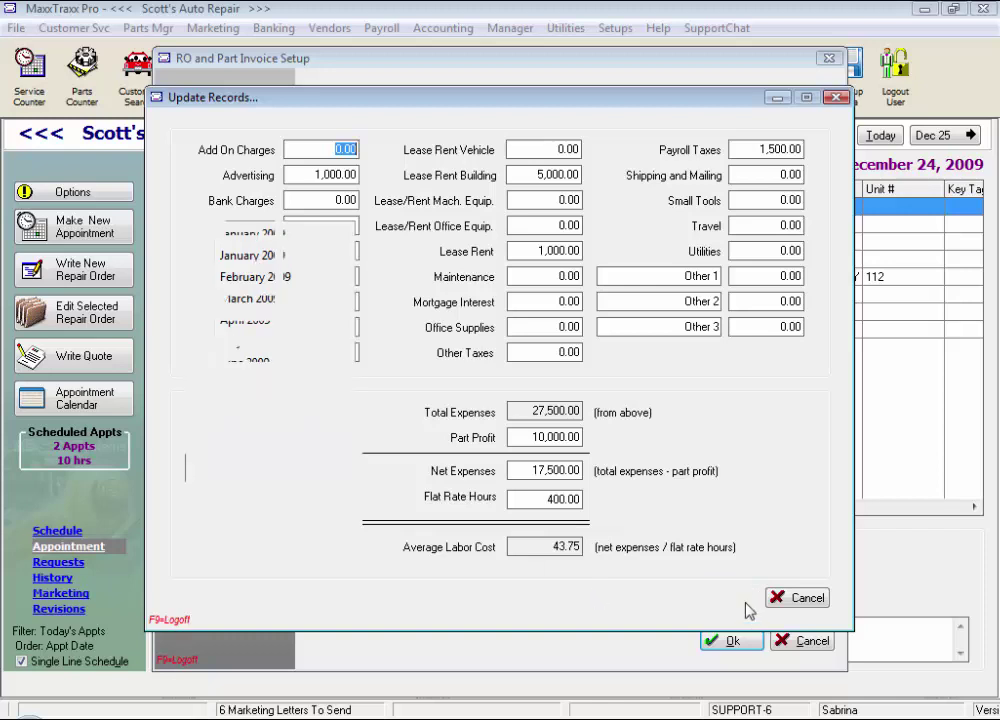
{"action": "left_click", "coordinate": [205, 130]}
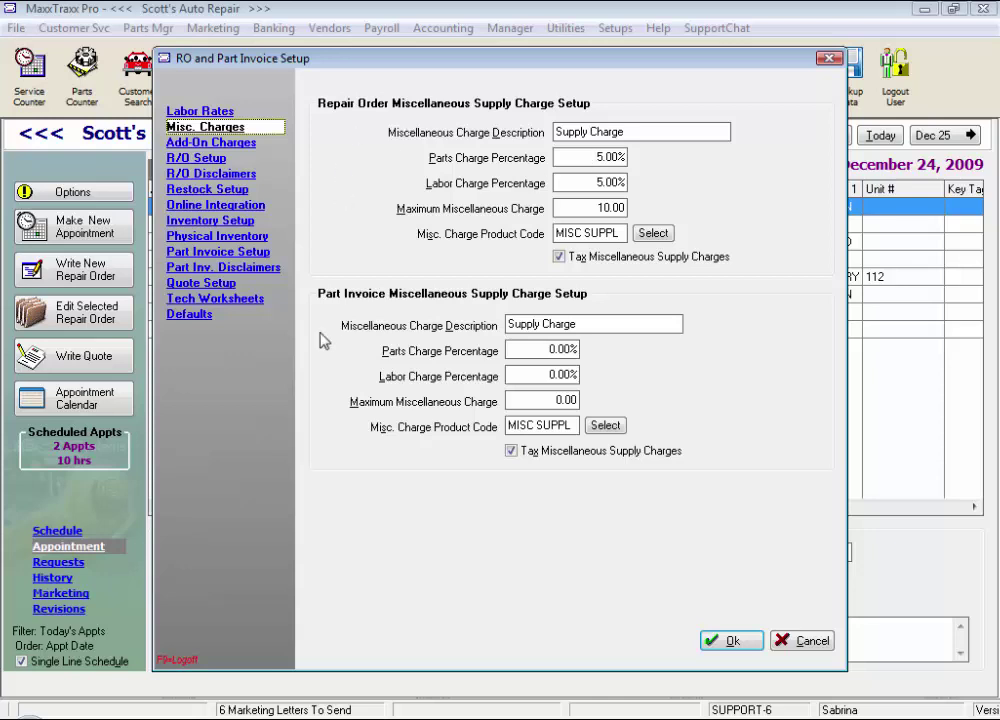
Check the 5.00% supply charge and 10.00 cap, then view Add-On Charges
{"action": "left_click", "coordinate": [577, 157]}
{"action": "key", "text": "Tab"}
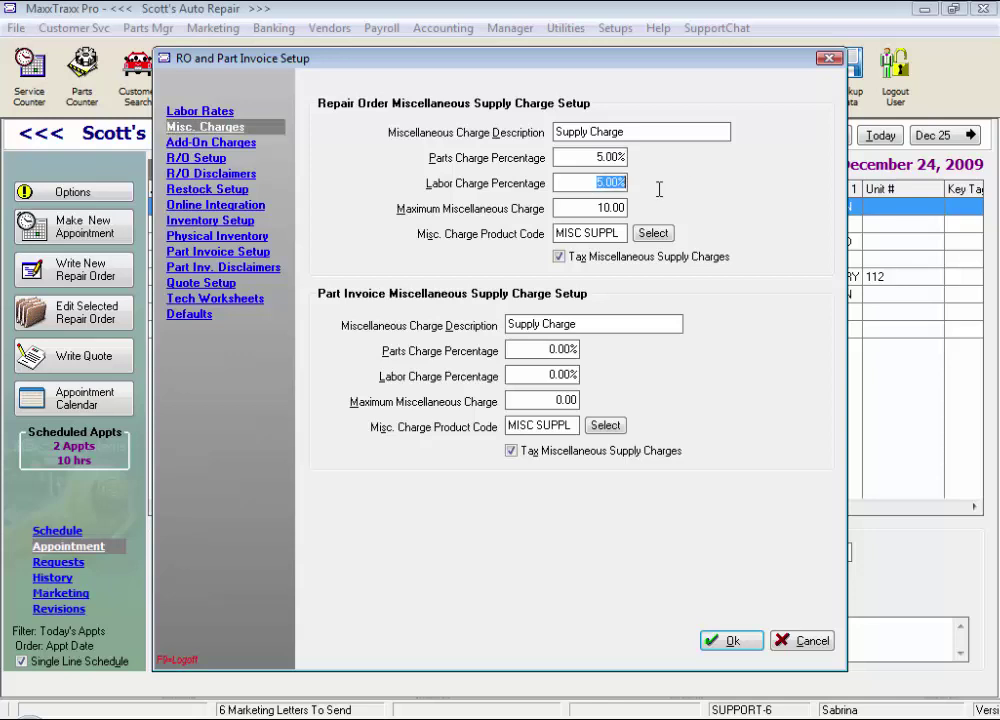
{"action": "left_click", "coordinate": [588, 207]}
{"action": "left_click_drag", "start_coordinate": [588, 207], "coordinate": [641, 208]}
{"action": "left_click_drag", "start_coordinate": [638, 133], "coordinate": [536, 130]}
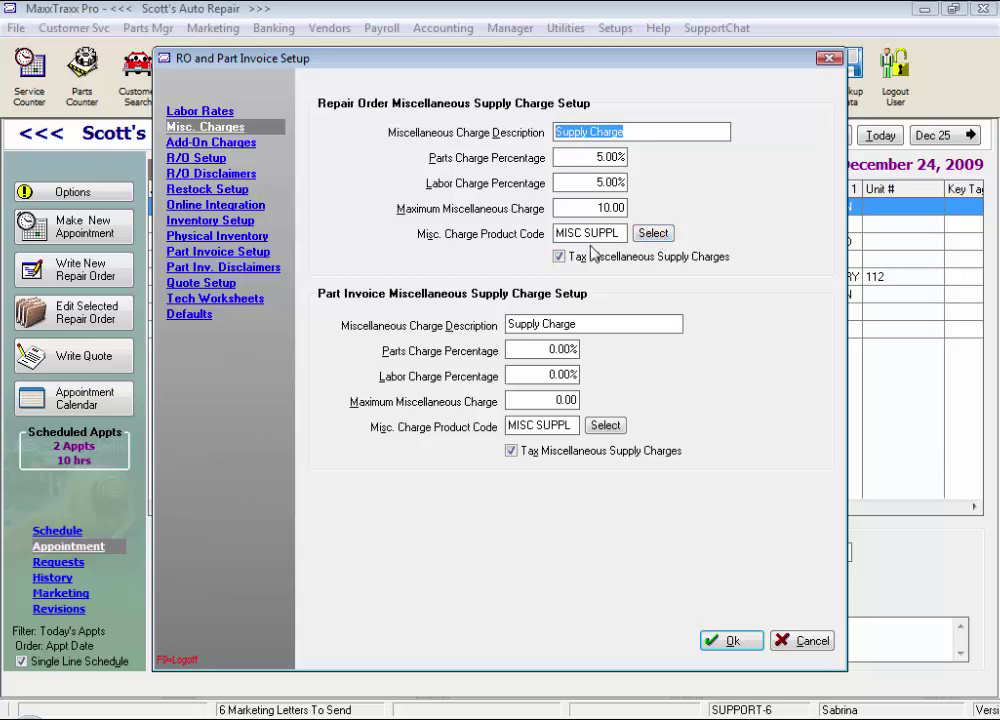
{"action": "left_click", "coordinate": [222, 143]}
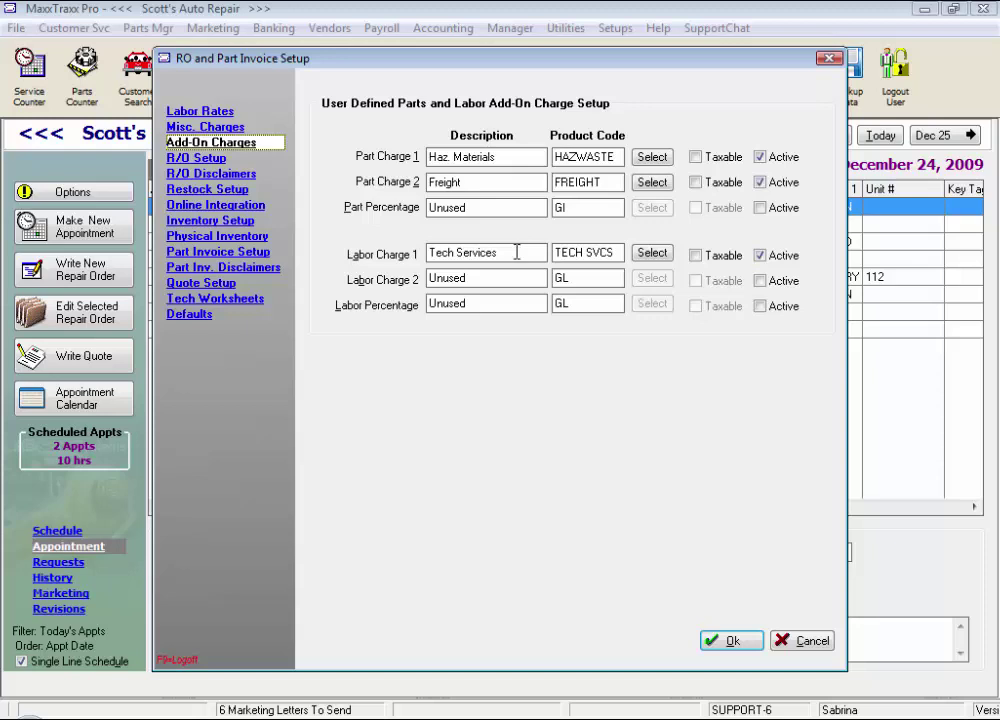
Show the R/O Setup page, with next repair order number 12061
{"action": "left_click", "coordinate": [207, 160]}
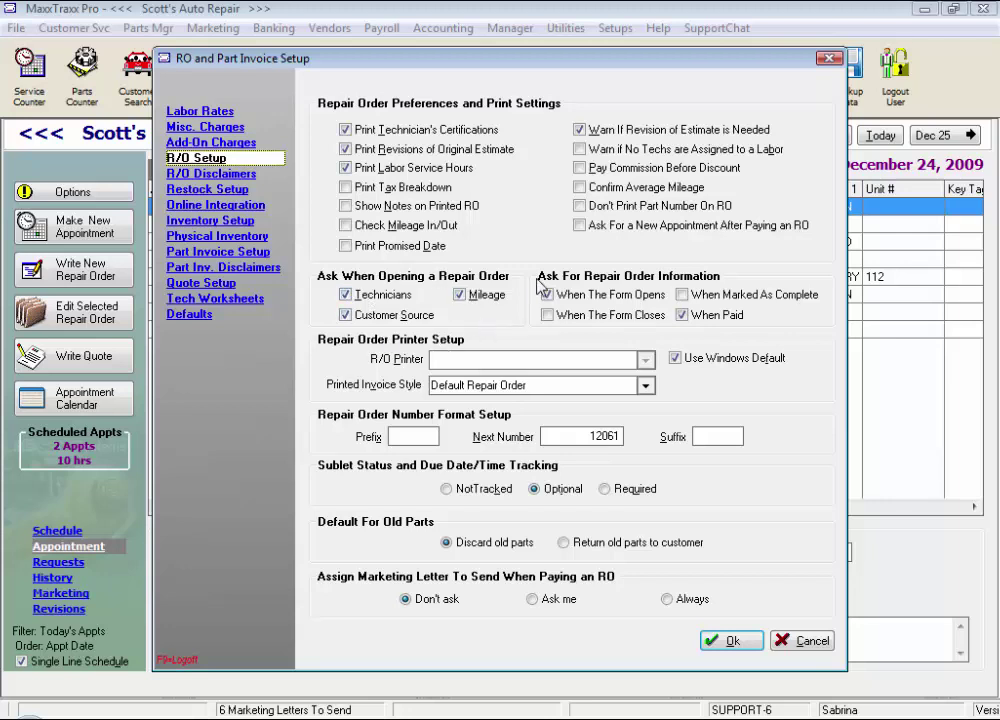
Keep the Windows default printer and Default Repair Order style, and set marketing letters to Always
{"action": "left_click", "coordinate": [674, 358]}
{"action": "left_click", "coordinate": [646, 360]}
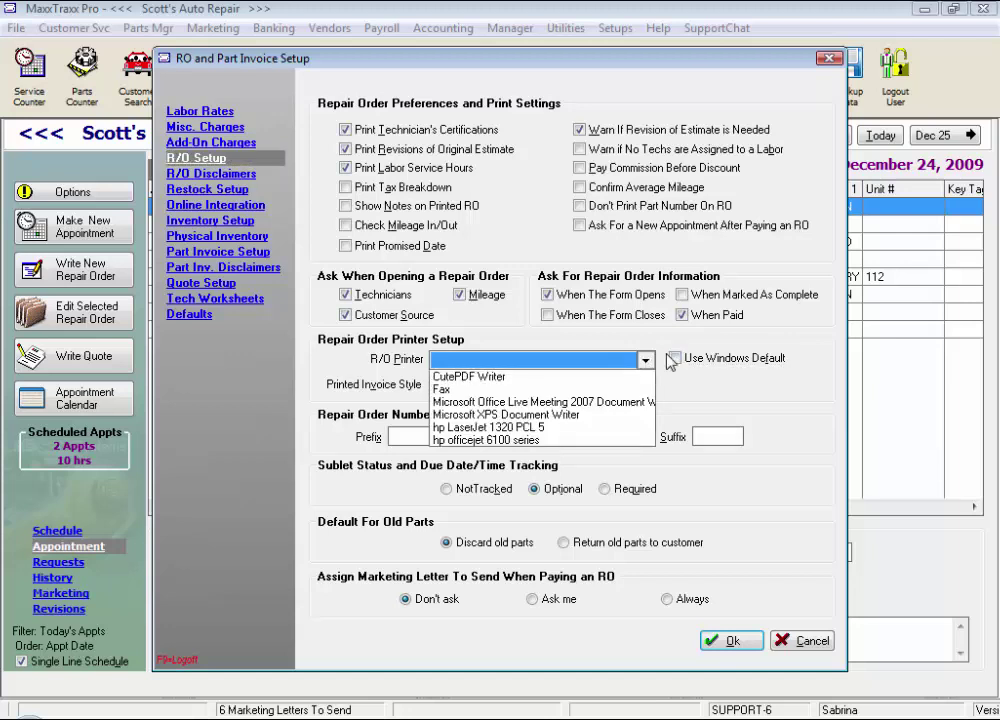
{"action": "left_click", "coordinate": [674, 358]}
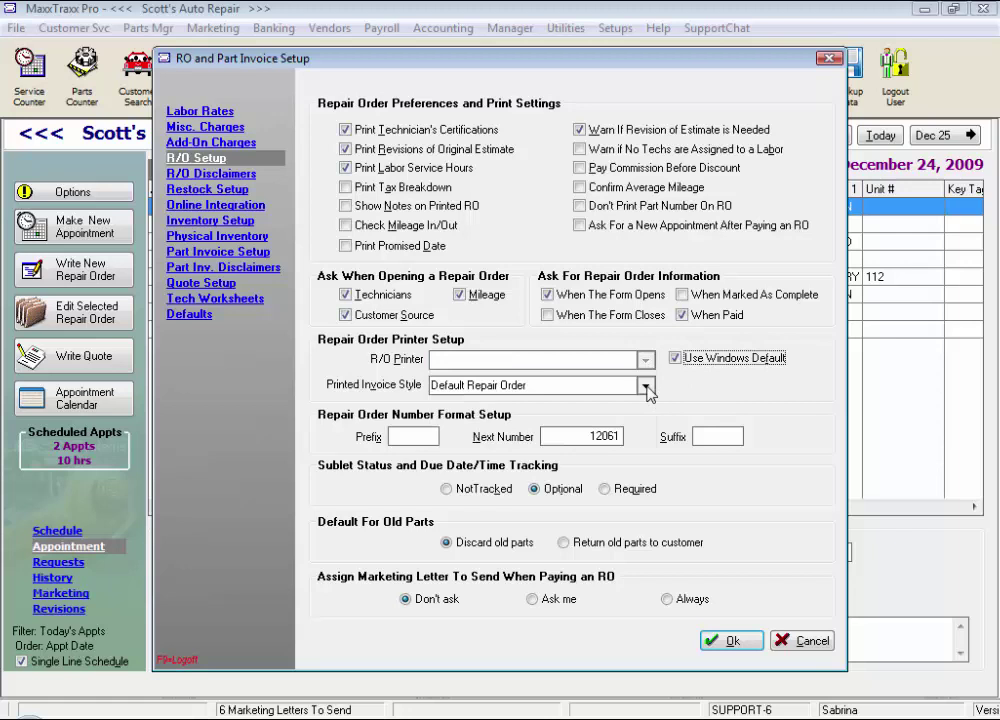
{"action": "left_click", "coordinate": [646, 386]}
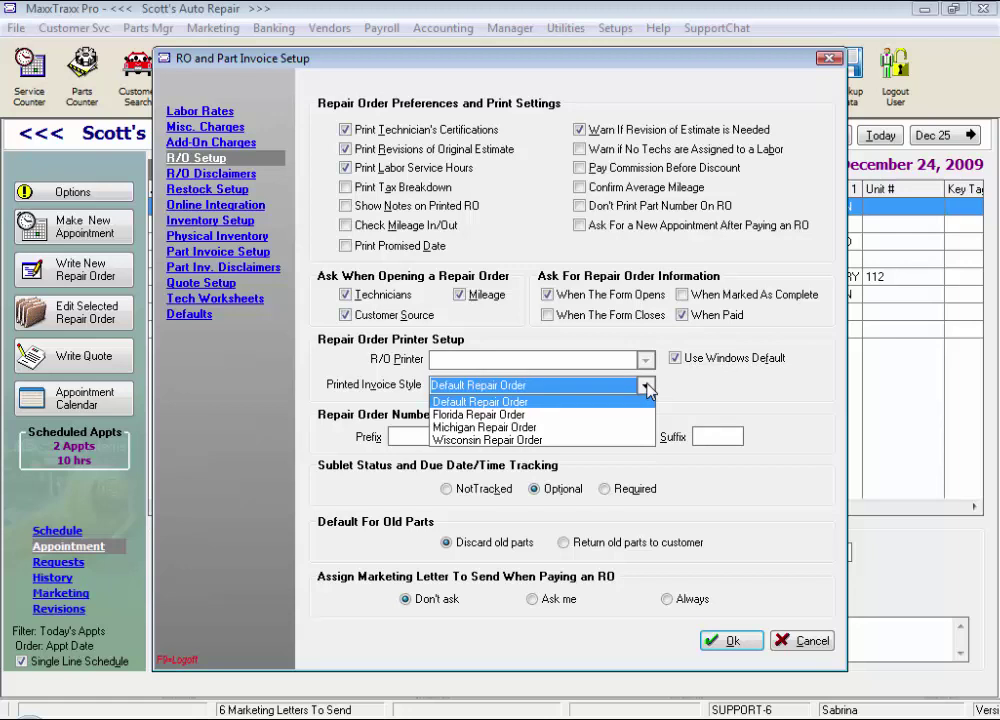
{"action": "left_click", "coordinate": [705, 406]}
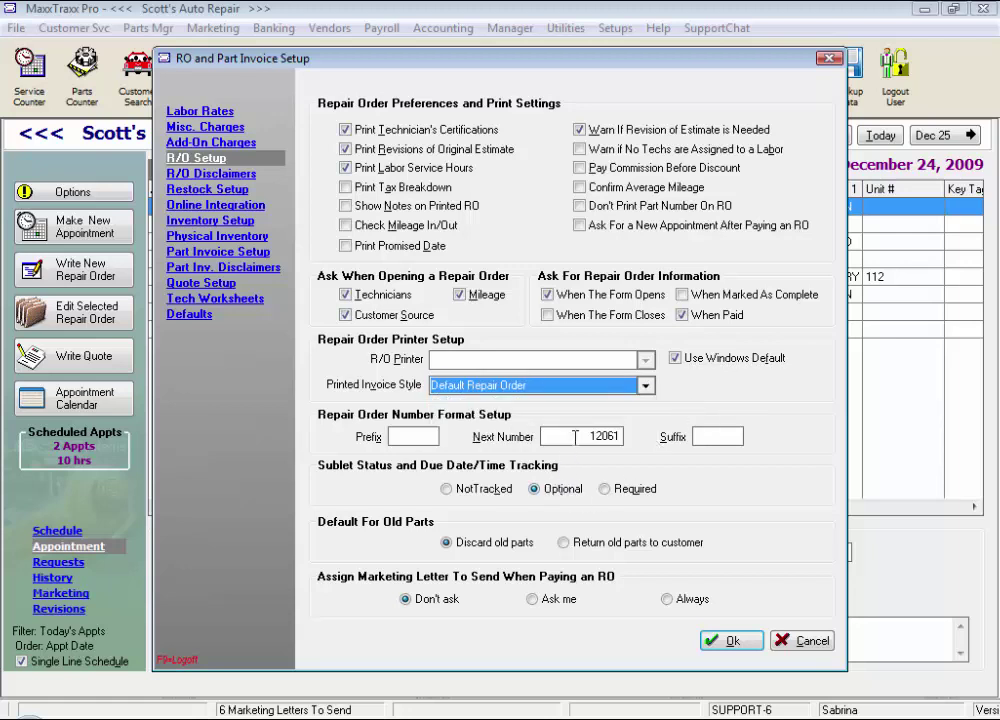
{"action": "key", "text": "Tab"}
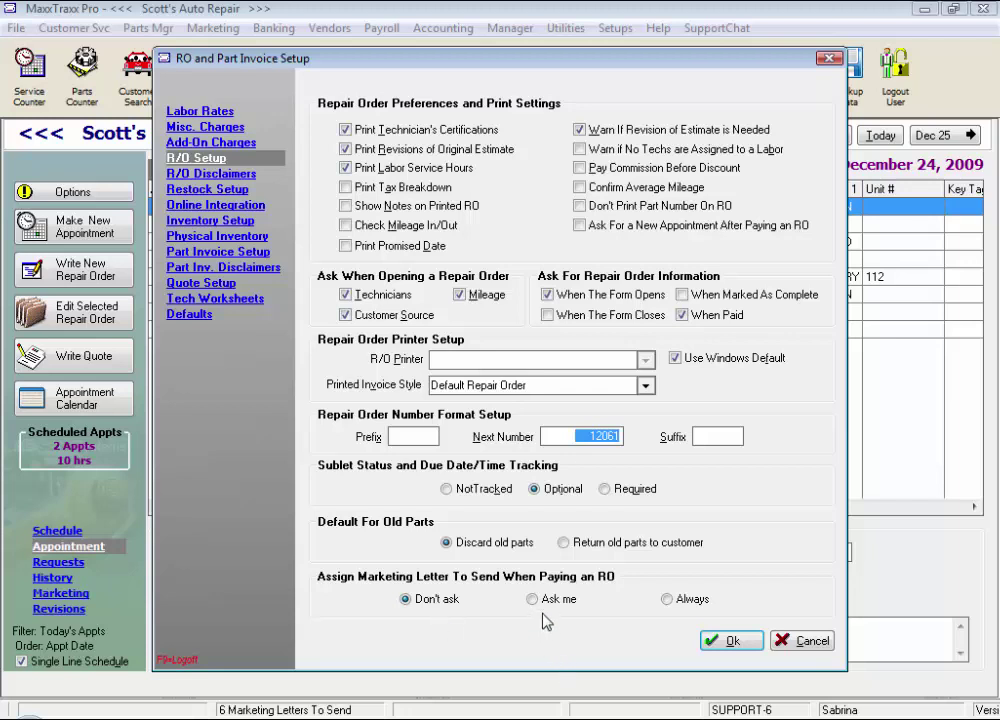
{"action": "left_click", "coordinate": [668, 599]}
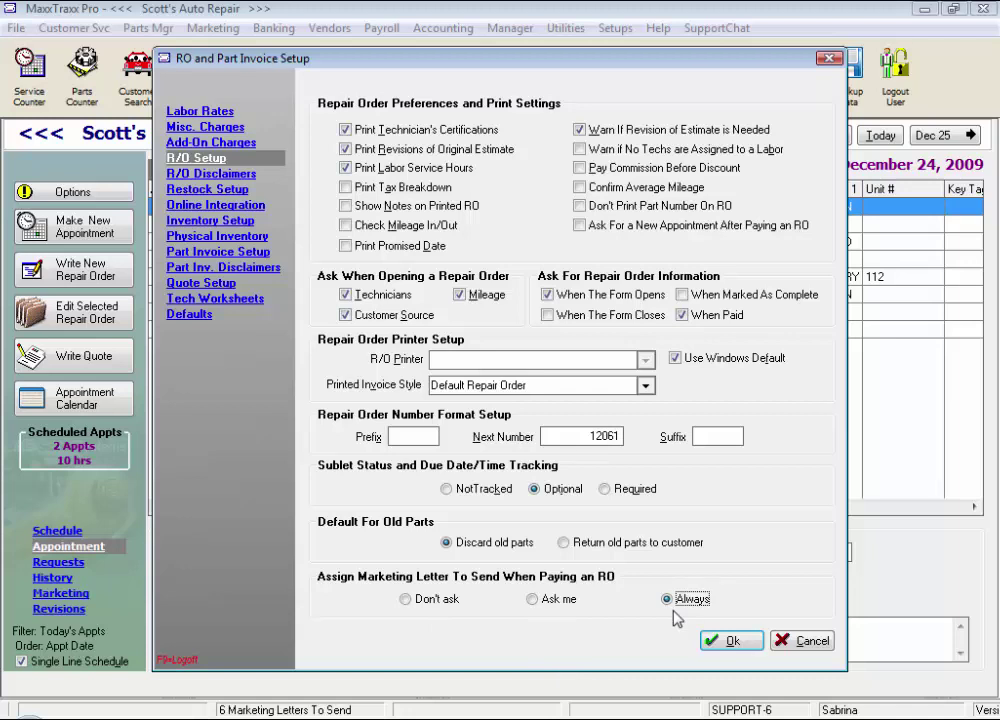
{"action": "left_click", "coordinate": [240, 175]}
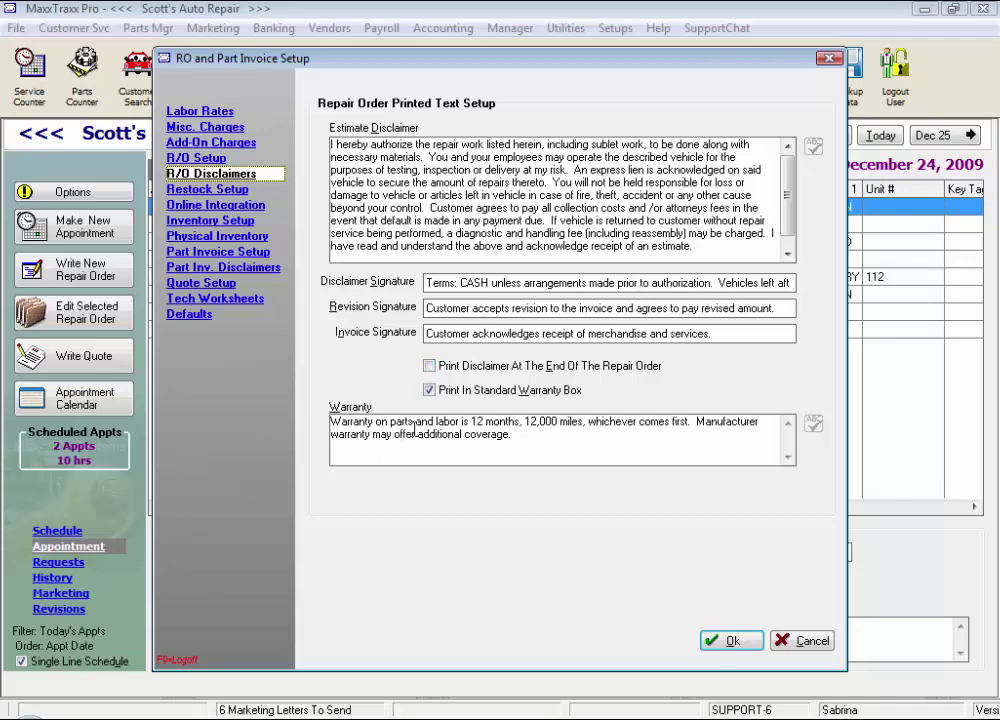
Review Restock Setup PO numbering and Carfax Online Integration, ending on Inventory Setup
{"action": "left_click", "coordinate": [207, 189]}
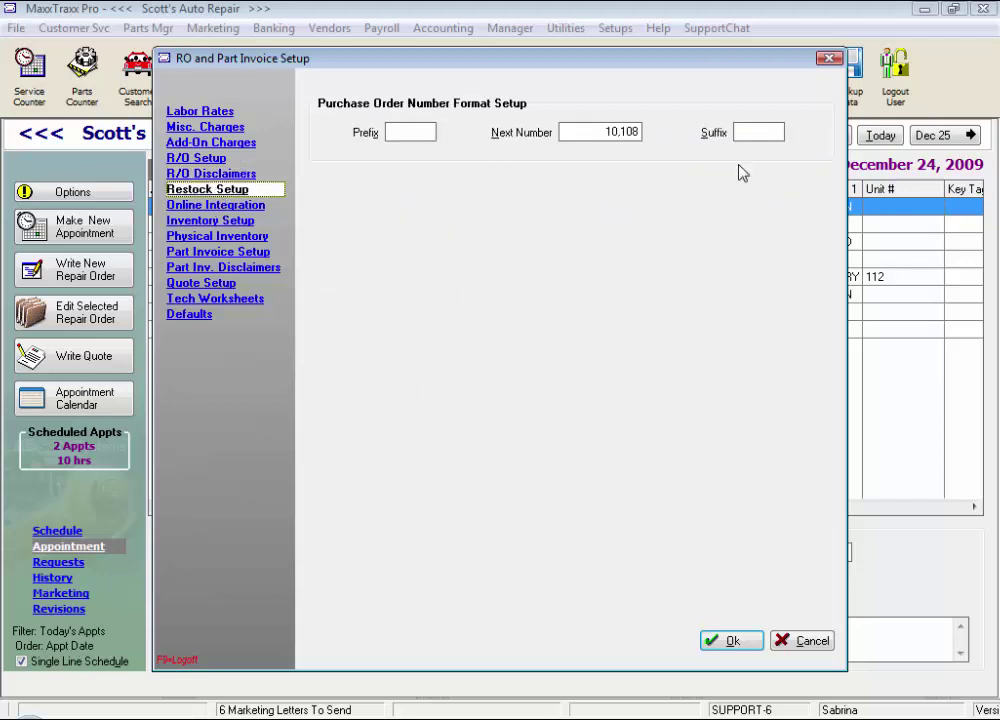
{"action": "left_click", "coordinate": [218, 205]}
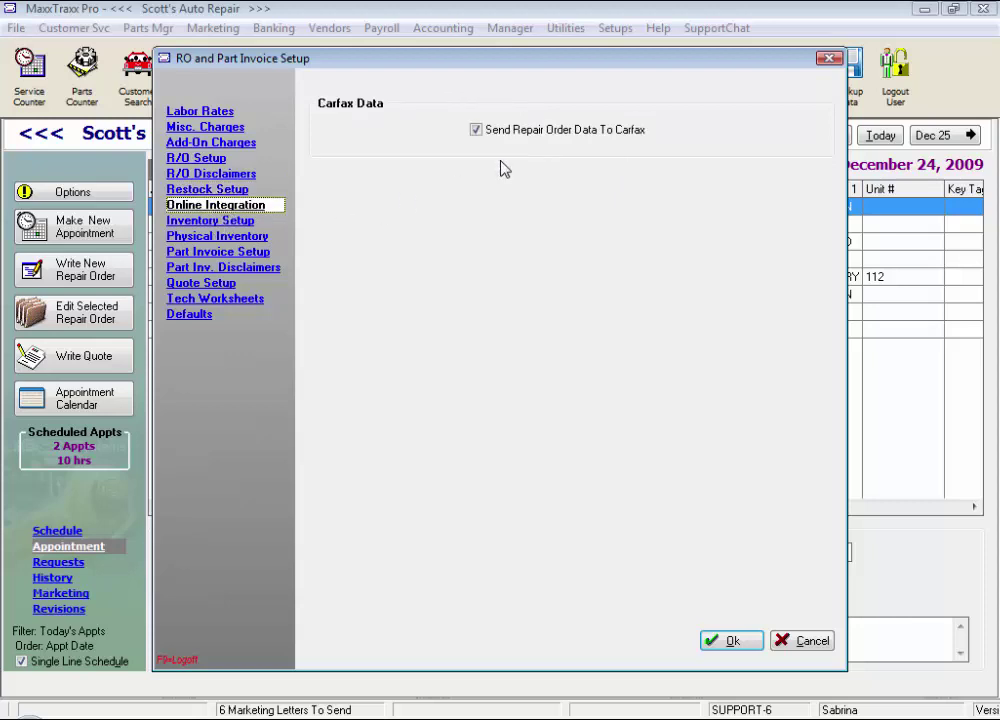
{"action": "left_click", "coordinate": [237, 224]}
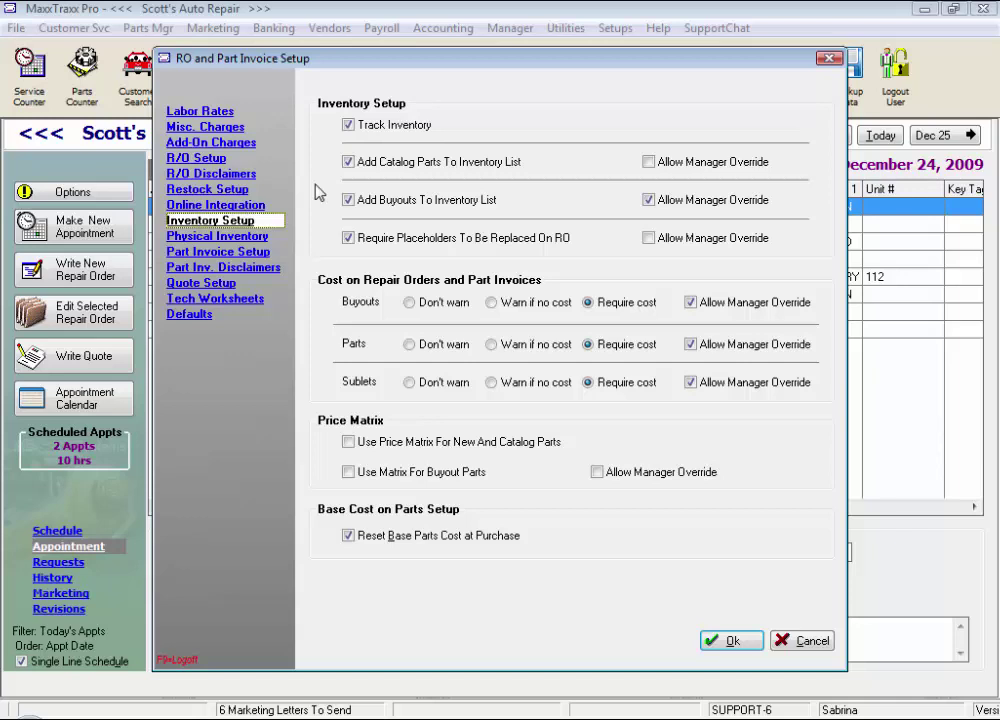
Keep Track Inventory on and use the price matrix for new, catalog and buyout parts with manager override
{"action": "left_click", "coordinate": [349, 130]}
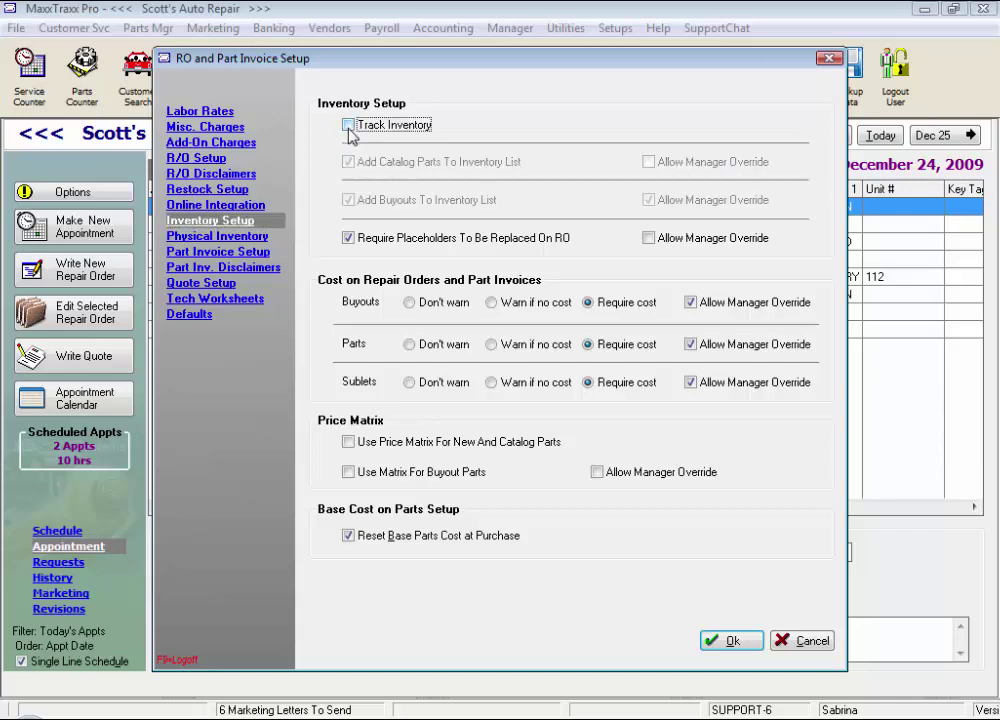
{"action": "left_click", "coordinate": [348, 126]}
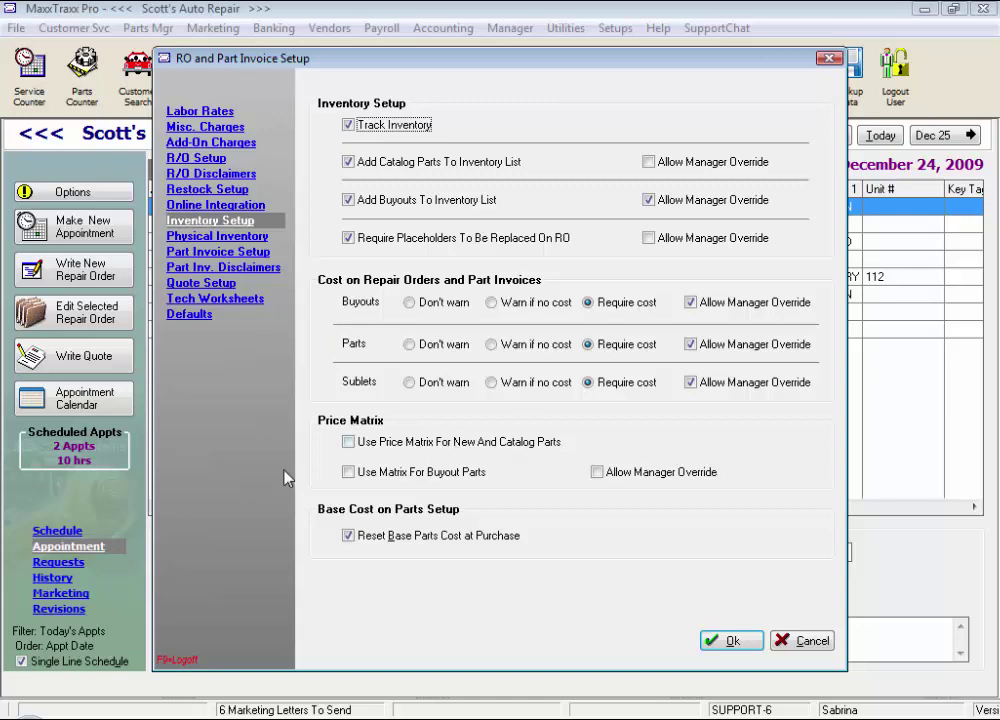
{"action": "left_click", "coordinate": [348, 443]}
{"action": "left_click", "coordinate": [349, 472]}
{"action": "left_click", "coordinate": [598, 473]}
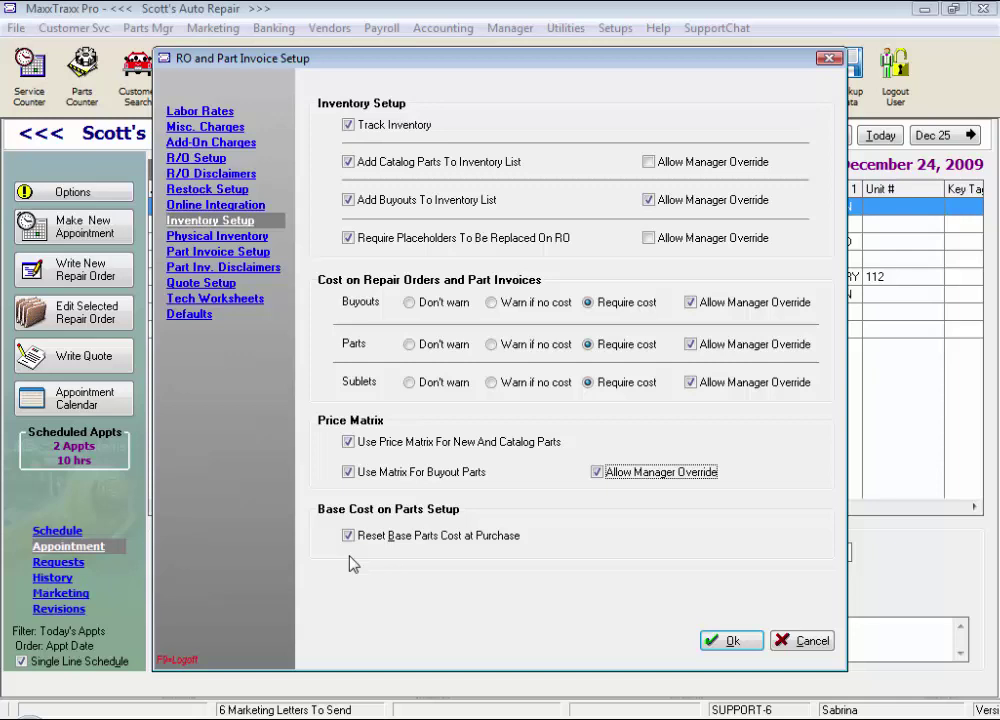
{"action": "left_click", "coordinate": [217, 236]}
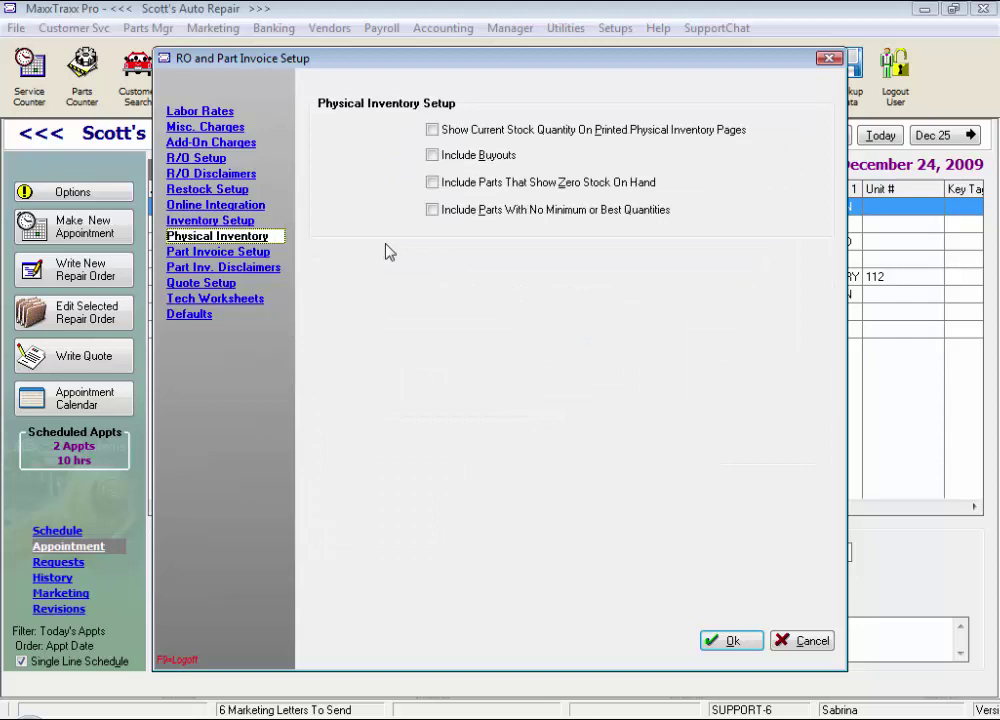
Review Part Invoice, Disclaimer and Quote settings (next quote 1,007), ending on Tech Worksheet Setup
{"action": "left_click", "coordinate": [236, 258]}
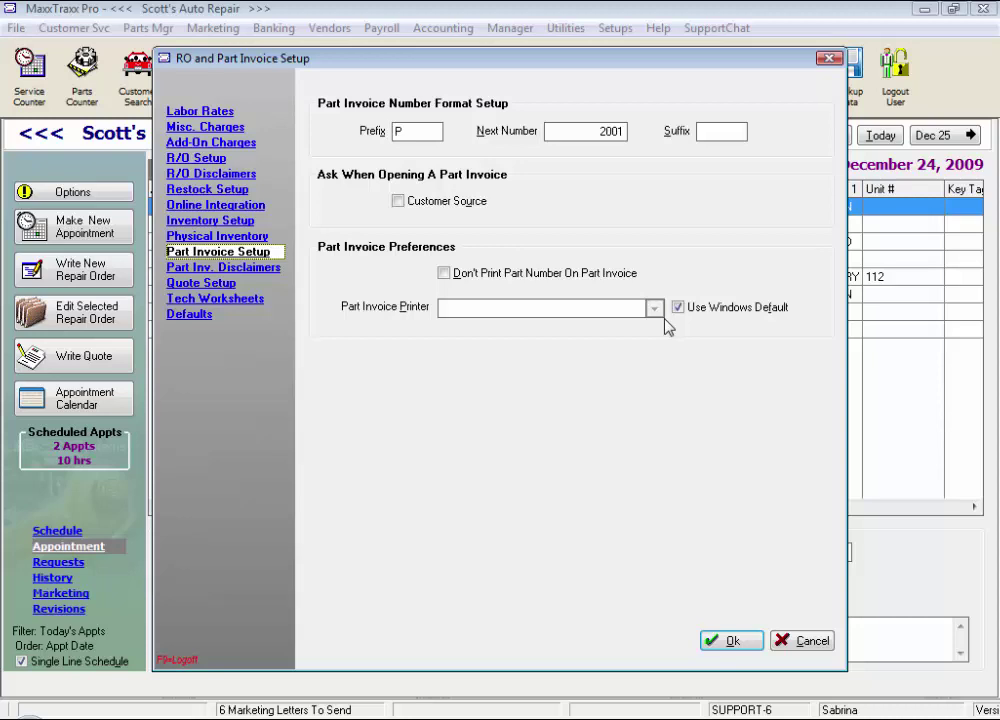
{"action": "left_click", "coordinate": [264, 270]}
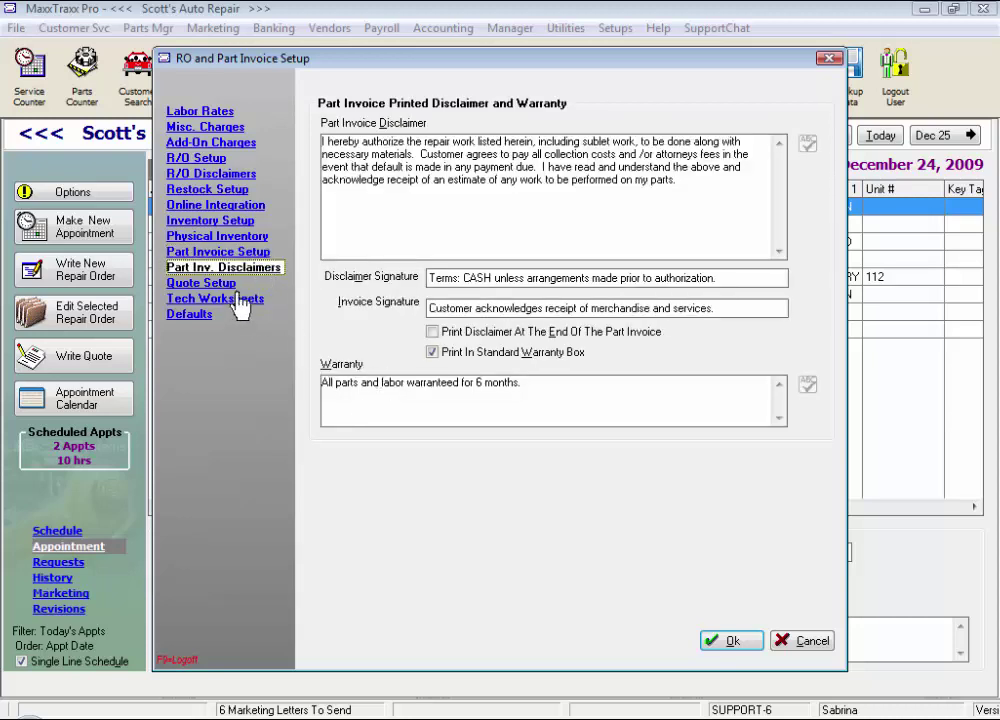
{"action": "left_click", "coordinate": [232, 284]}
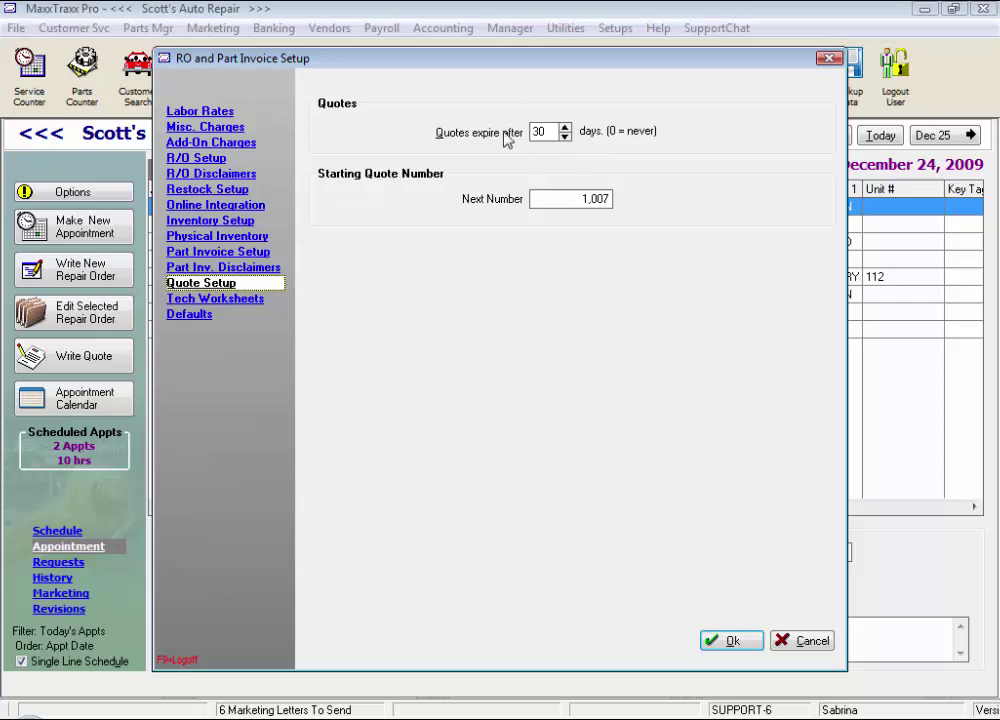
{"action": "left_click", "coordinate": [585, 200]}
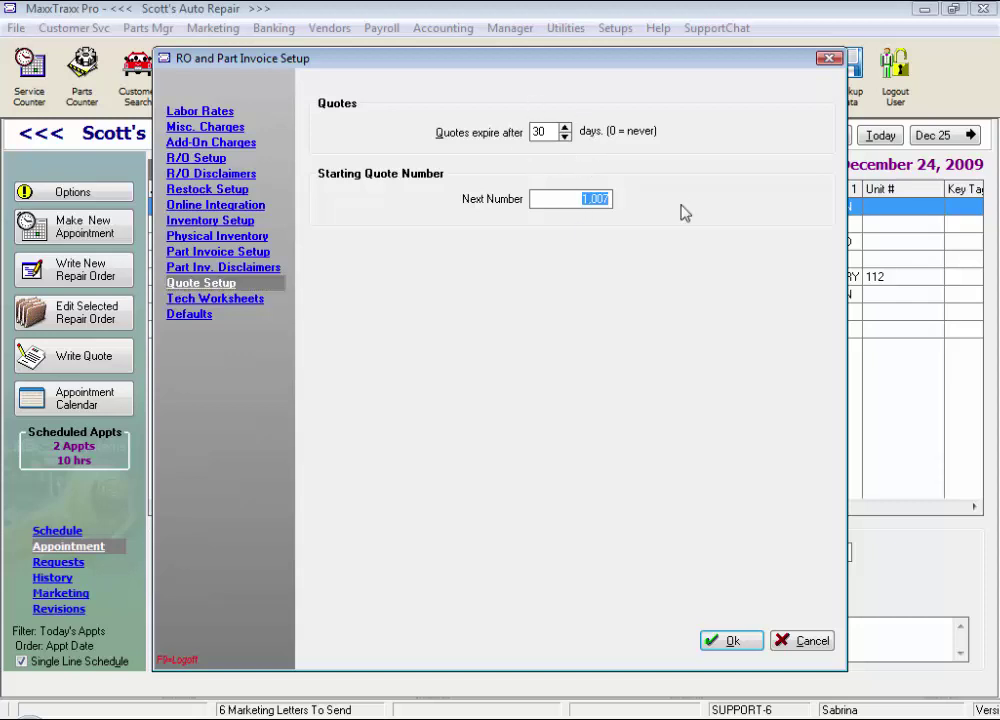
{"action": "left_click", "coordinate": [245, 300]}
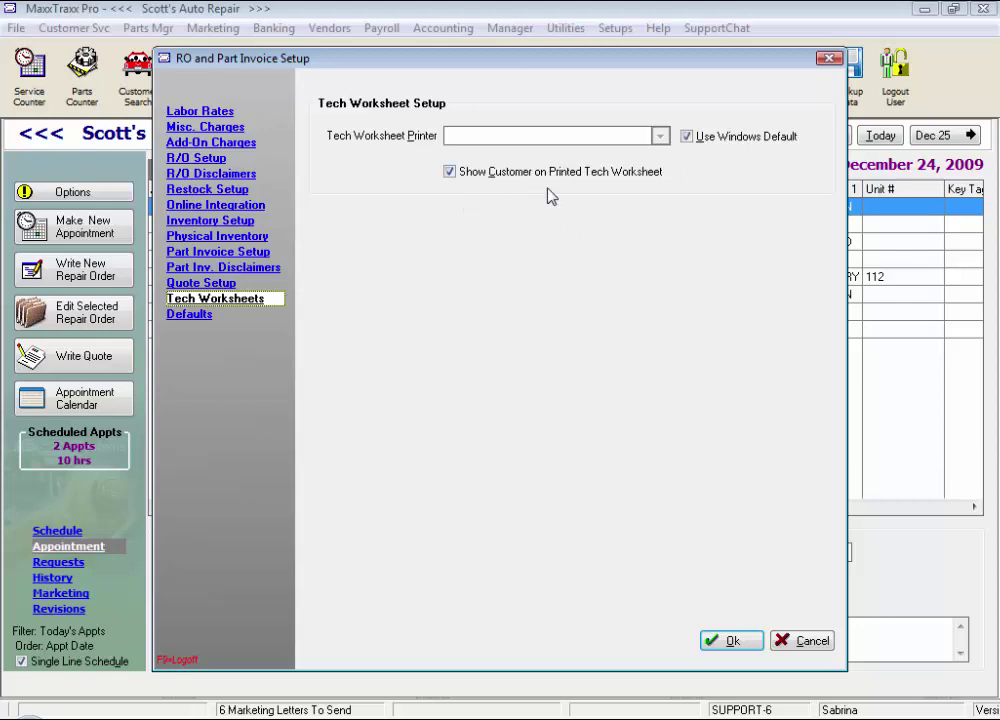
On the Defaults page, set the Repair Order profit target to 50.00% and save
{"action": "left_click", "coordinate": [197, 318]}
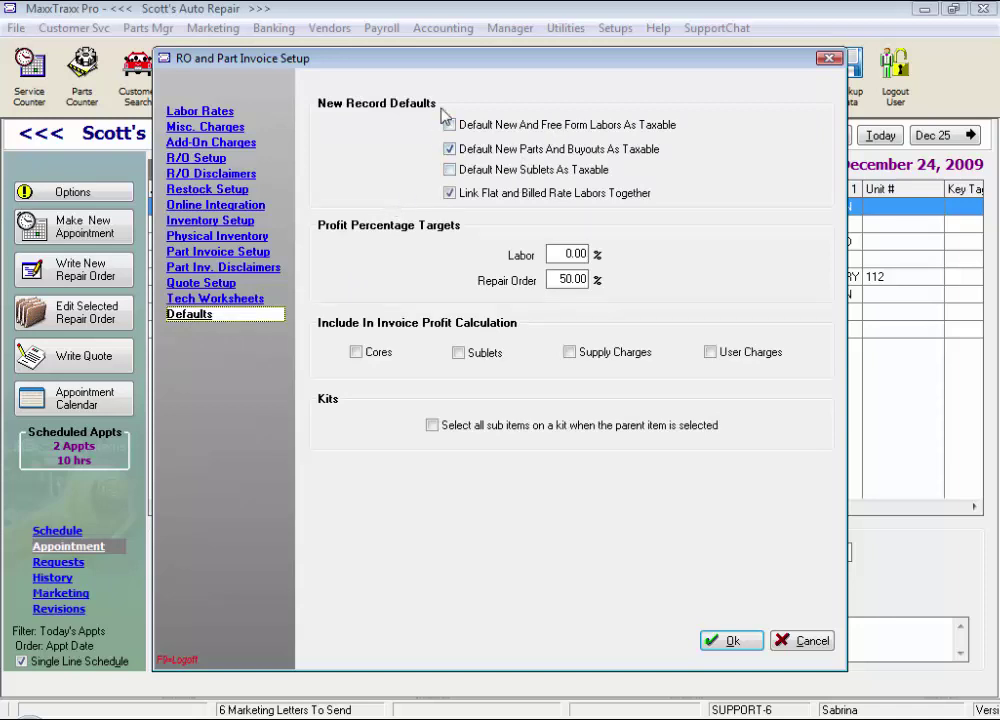
{"action": "left_click", "coordinate": [449, 192]}
{"action": "key", "text": "Tab"}
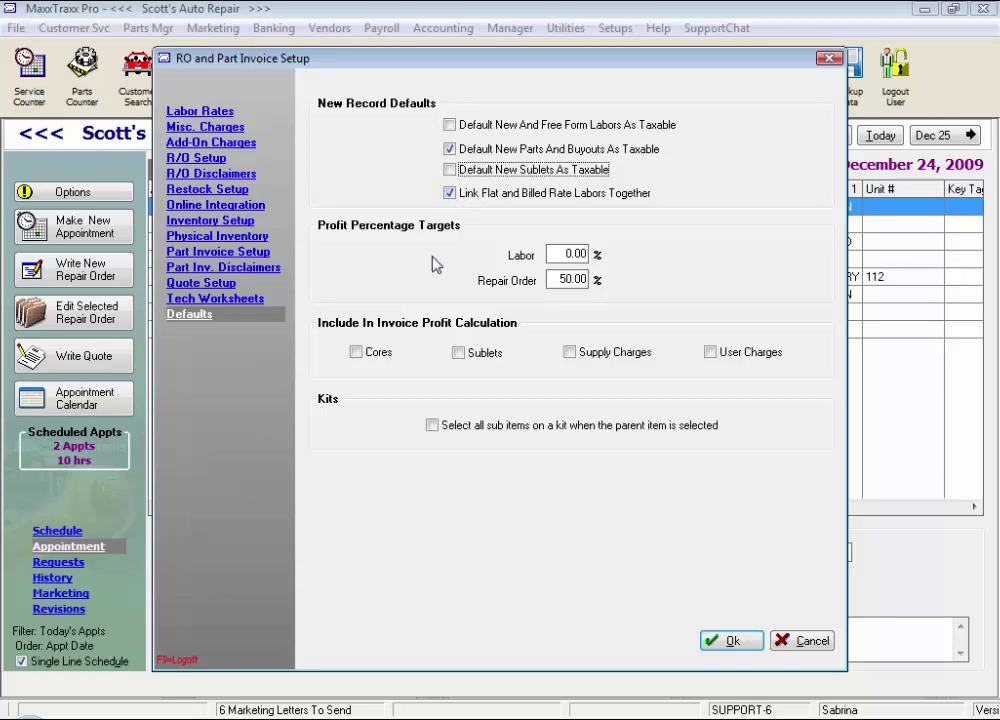
{"action": "left_click_drag", "start_coordinate": [556, 280], "coordinate": [590, 280]}
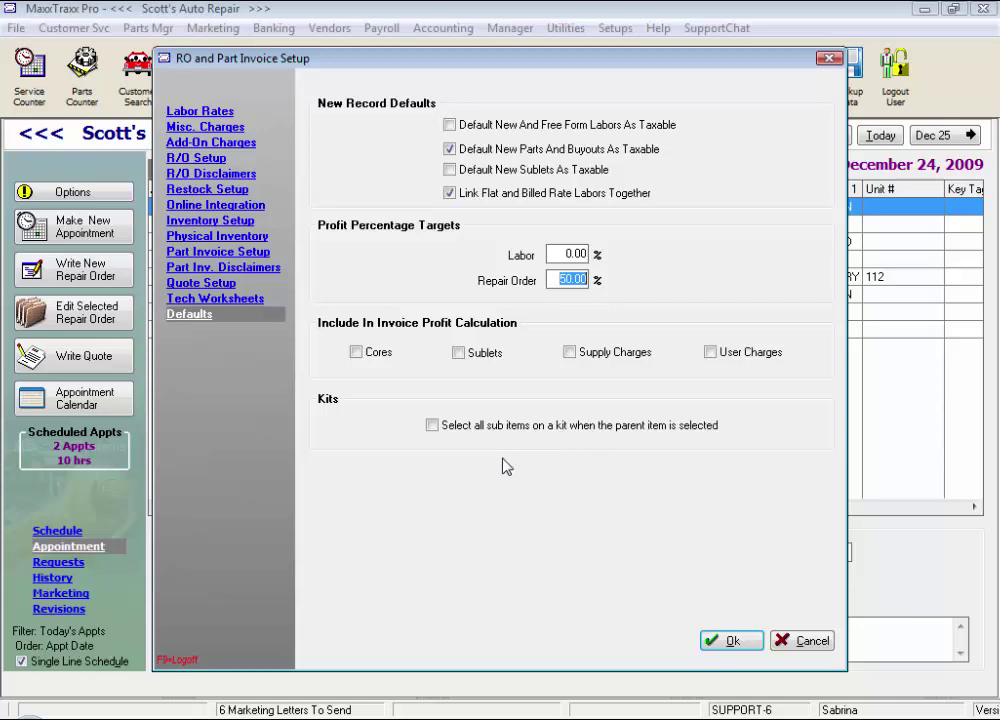
{"action": "left_click", "coordinate": [734, 641]}
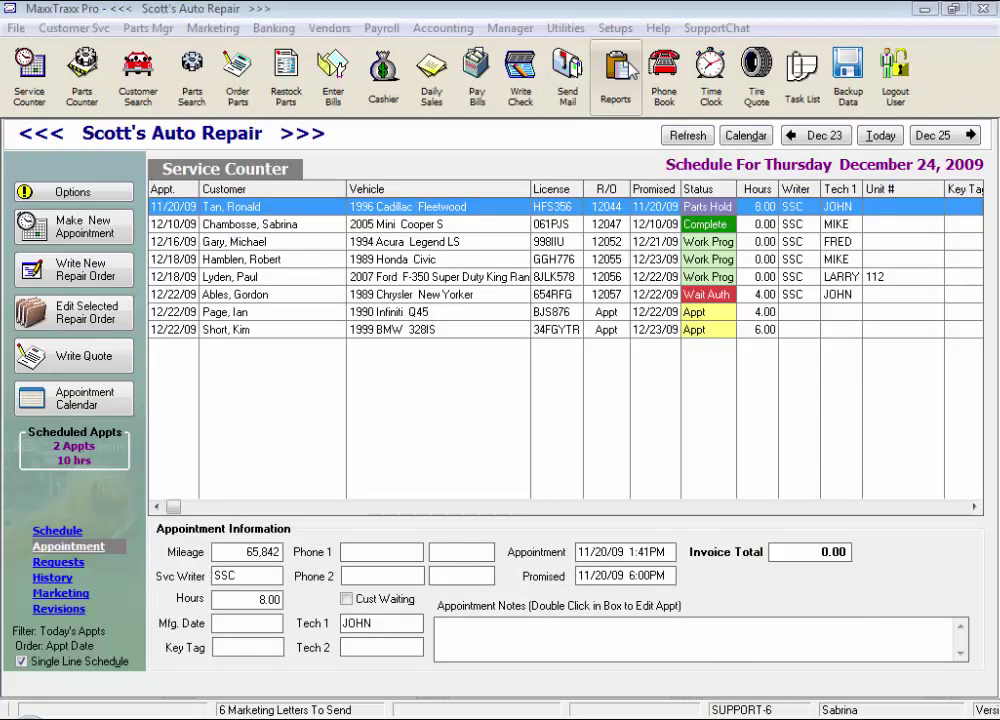
Review SUPPORT-6's Workstation Setup and printers (Letters to CutePDF Writer), then save and close
{"action": "left_click", "coordinate": [613, 28]}
{"action": "mouse_move", "coordinate": [681, 210]}
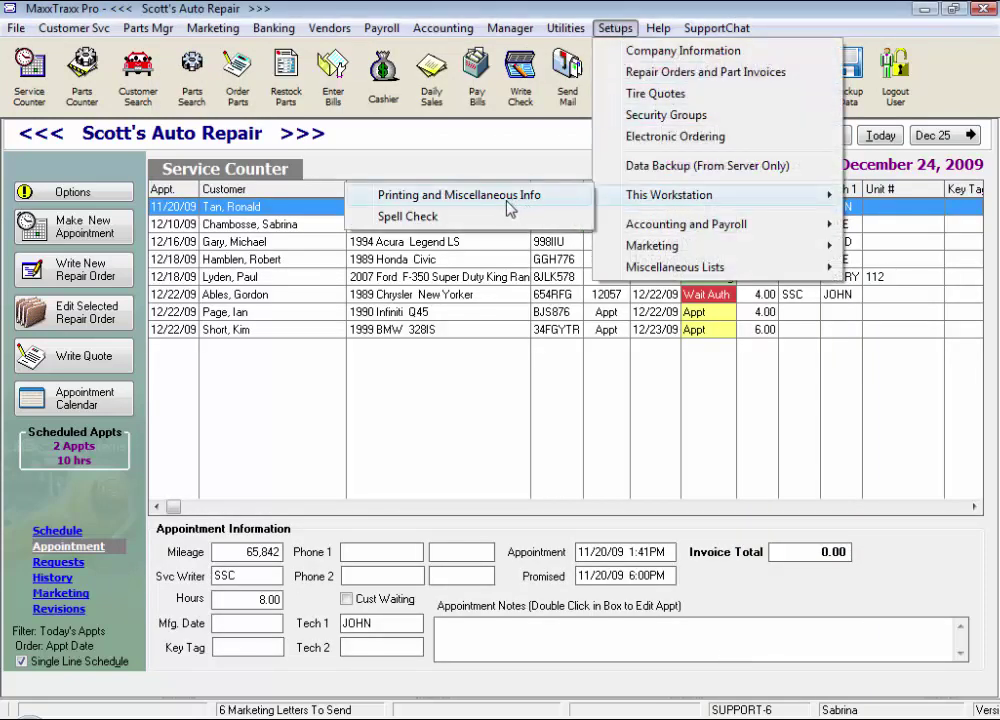
{"action": "left_click", "coordinate": [511, 208]}
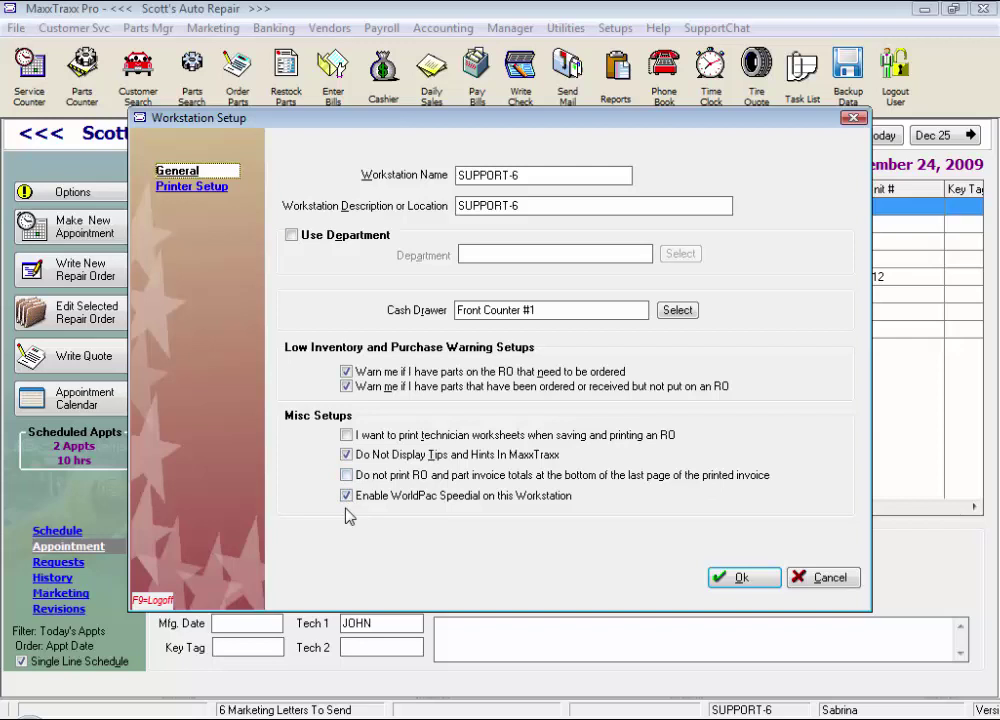
{"action": "left_click", "coordinate": [195, 187]}
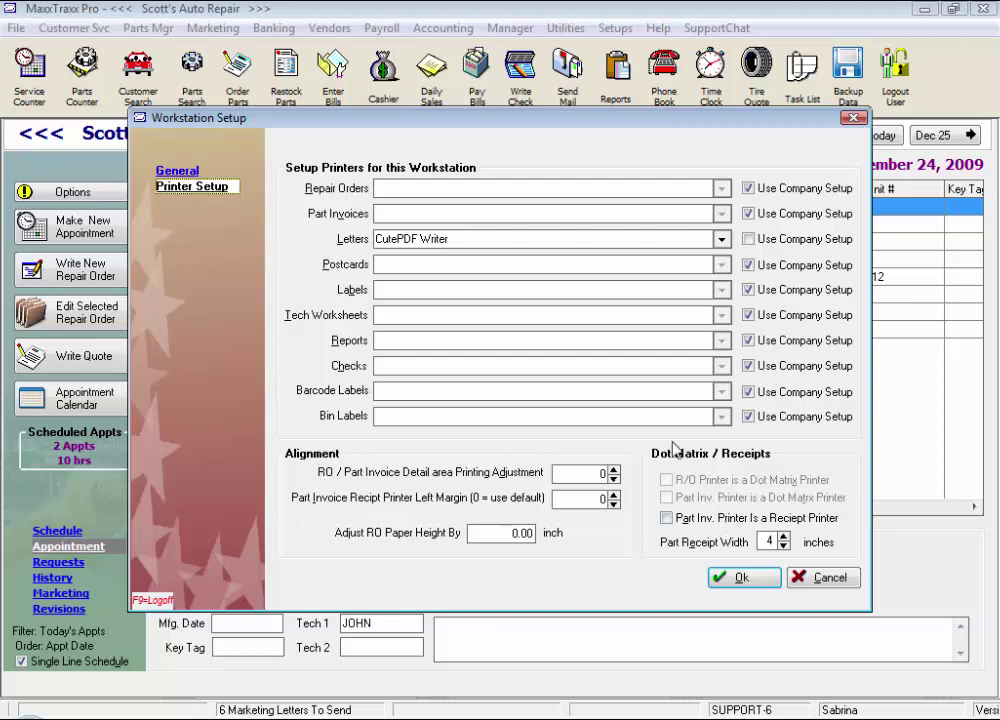
{"action": "left_click", "coordinate": [759, 578]}
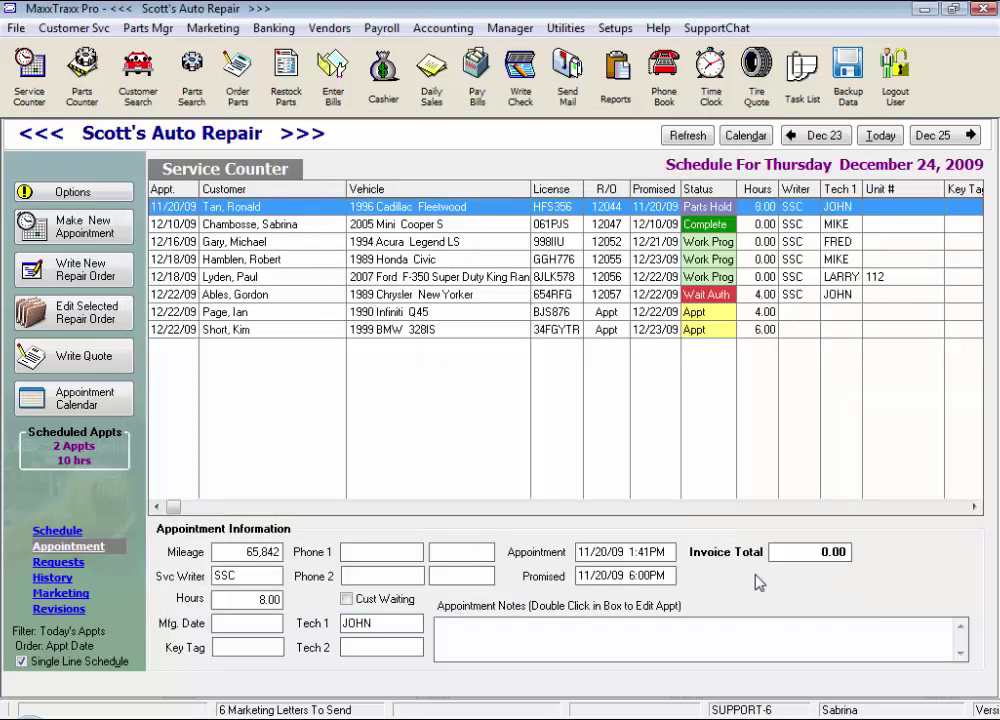
{"action": "left_click", "coordinate": [615, 28]}
{"action": "mouse_move", "coordinate": [686, 224]}
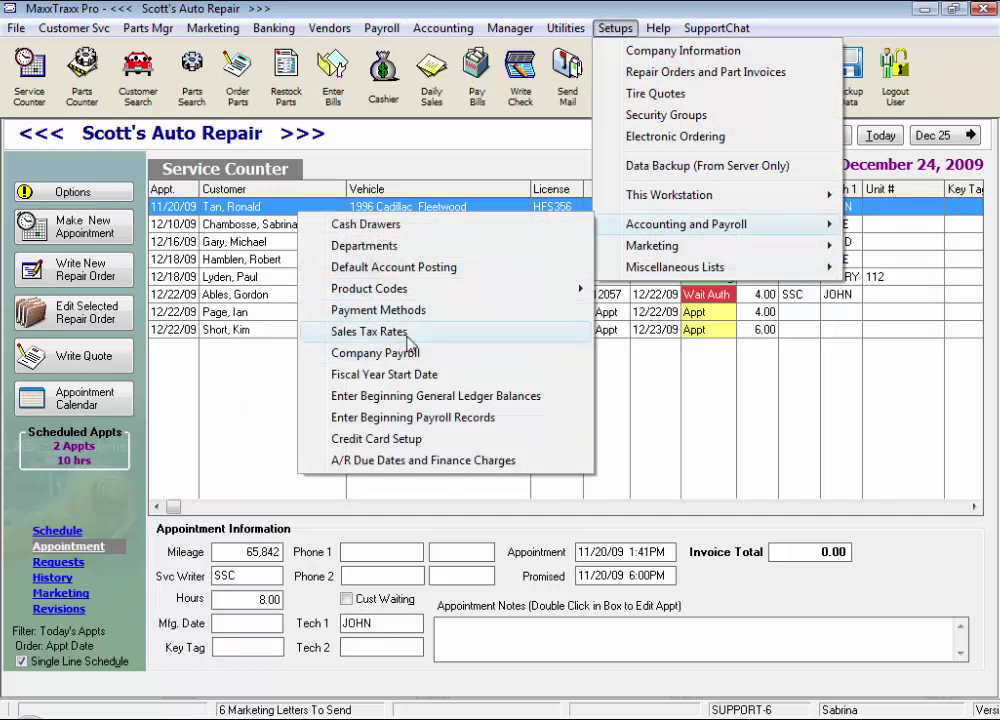
{"action": "left_click", "coordinate": [370, 331]}
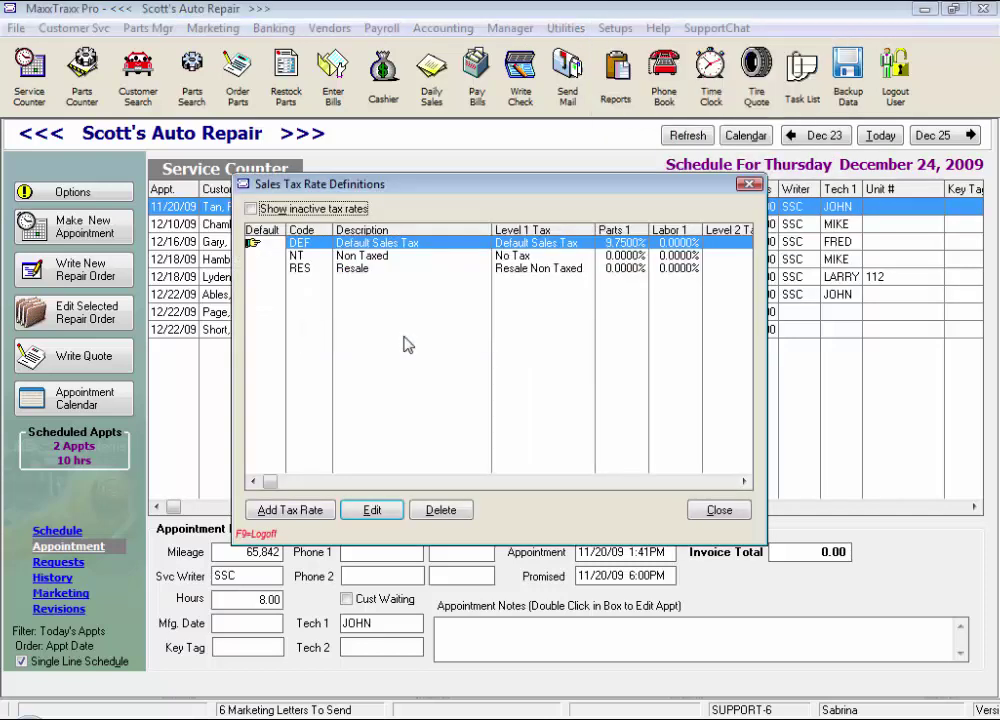
{"action": "double_click", "coordinate": [403, 253]}
{"action": "left_click", "coordinate": [365, 314]}
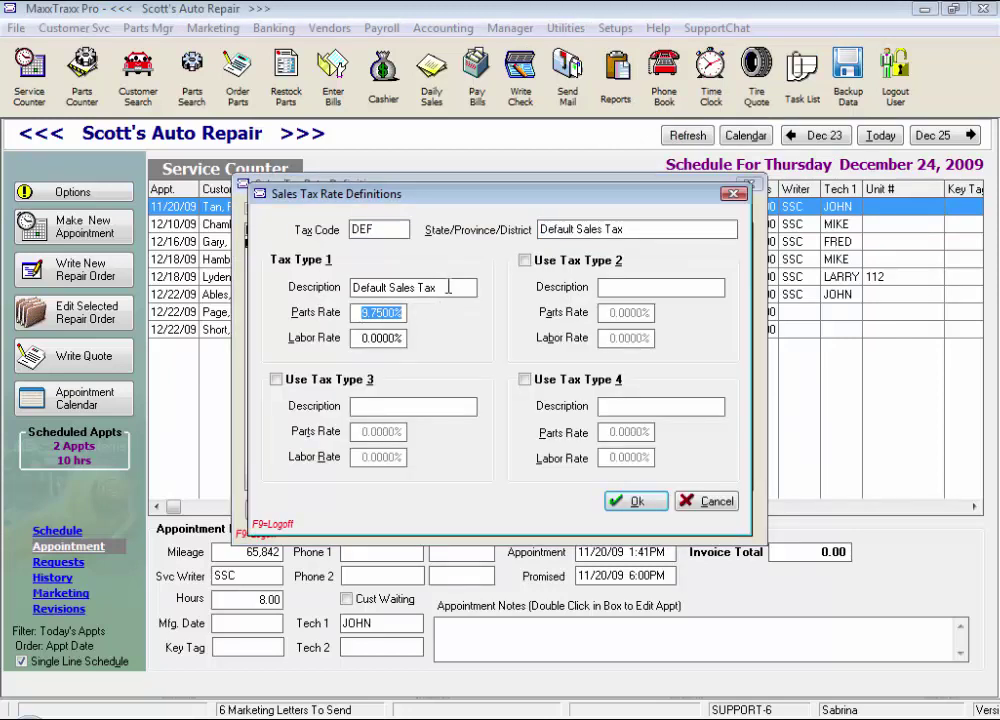
{"action": "left_click", "coordinate": [448, 287]}
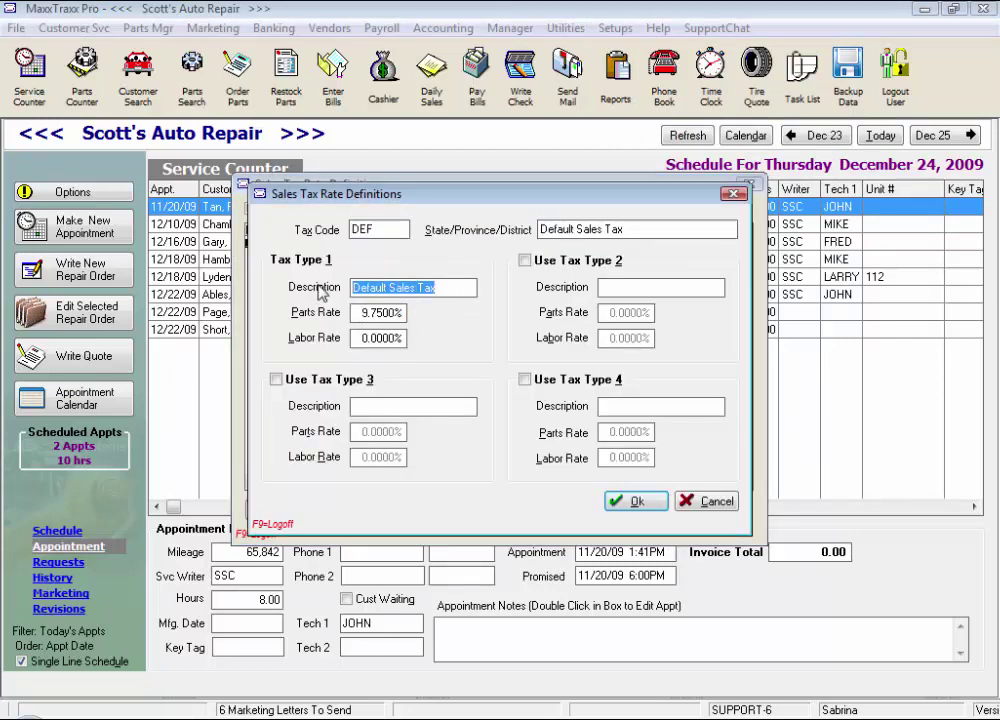
{"action": "left_click", "coordinate": [526, 262]}
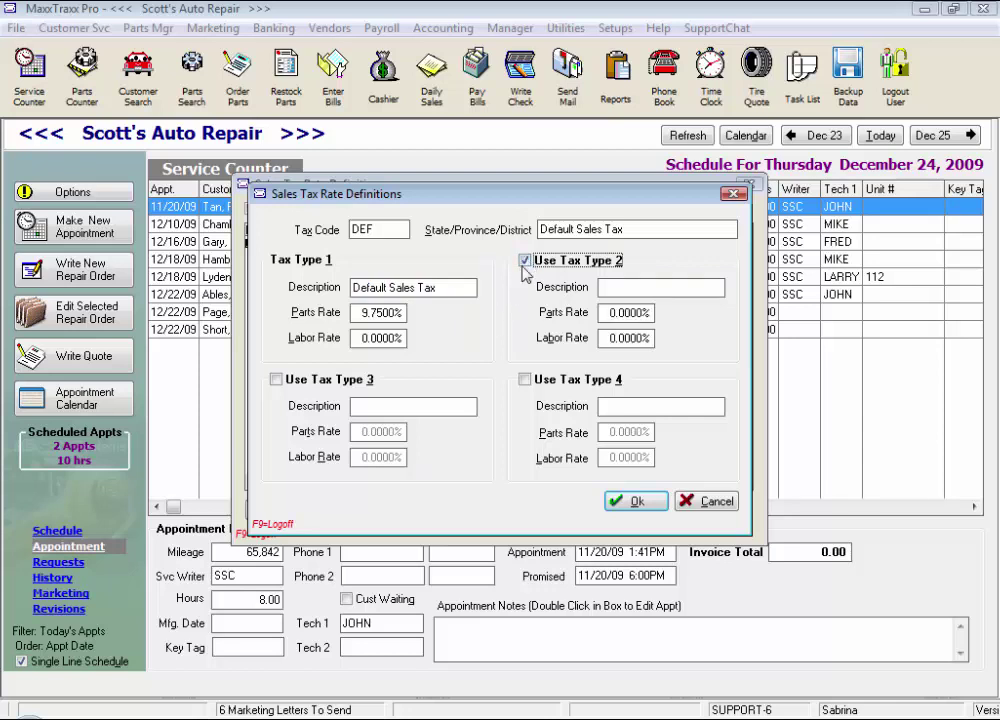
{"action": "left_click", "coordinate": [526, 262]}
{"action": "left_click", "coordinate": [636, 502]}
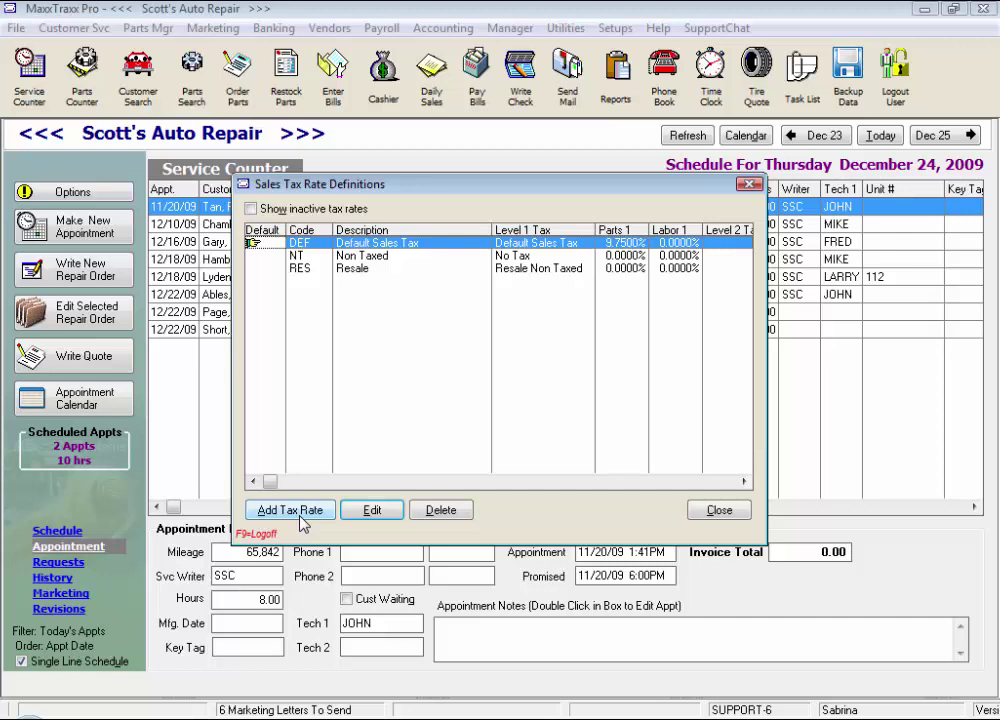
{"action": "left_click", "coordinate": [722, 510]}
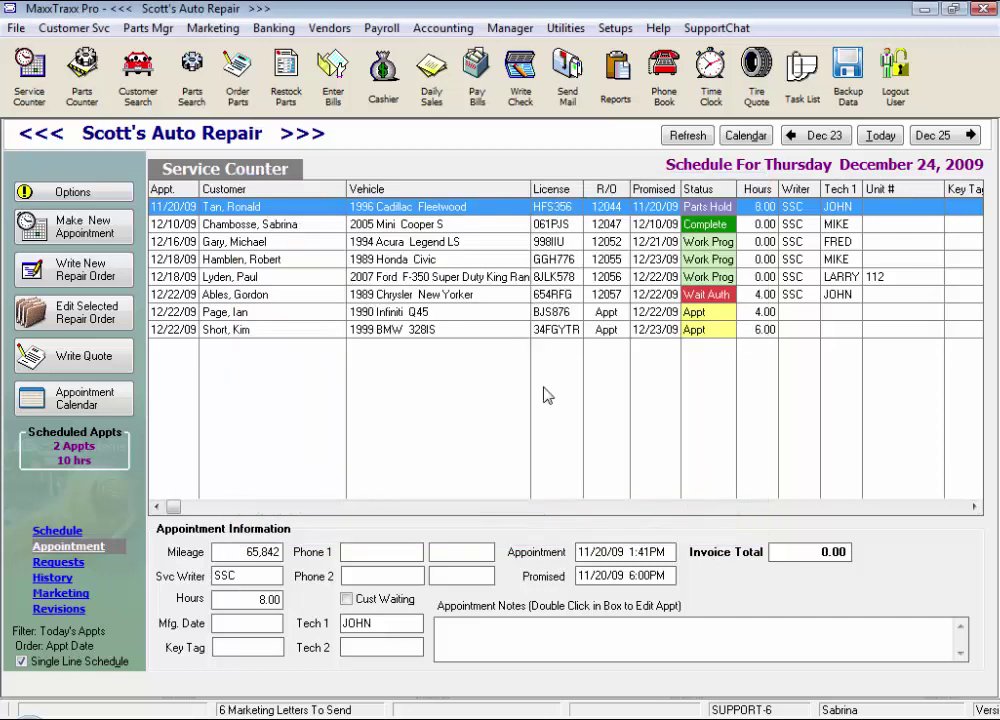
Open the Administrators security group for editing from Setups > Security Groups
{"action": "left_click", "coordinate": [616, 29]}
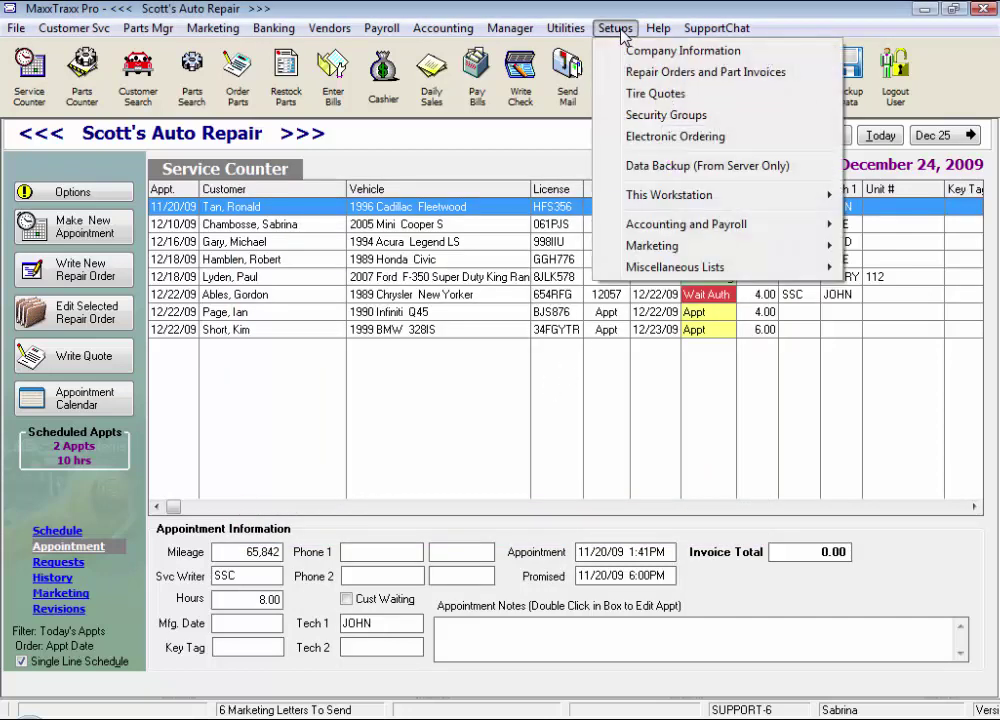
{"action": "left_click", "coordinate": [640, 116]}
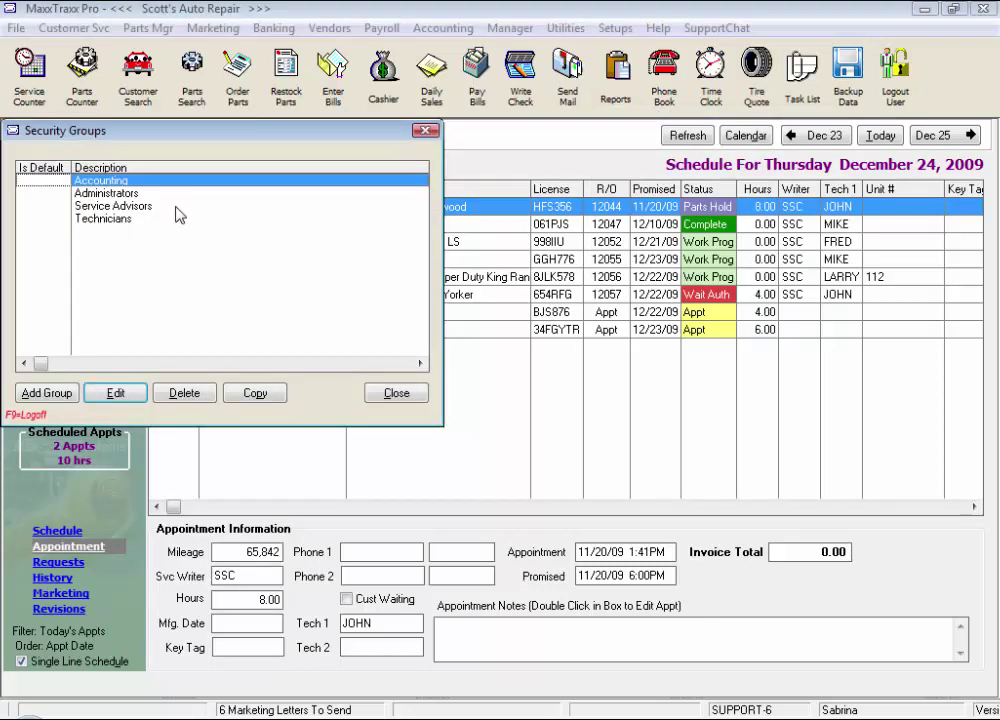
{"action": "left_click", "coordinate": [117, 194]}
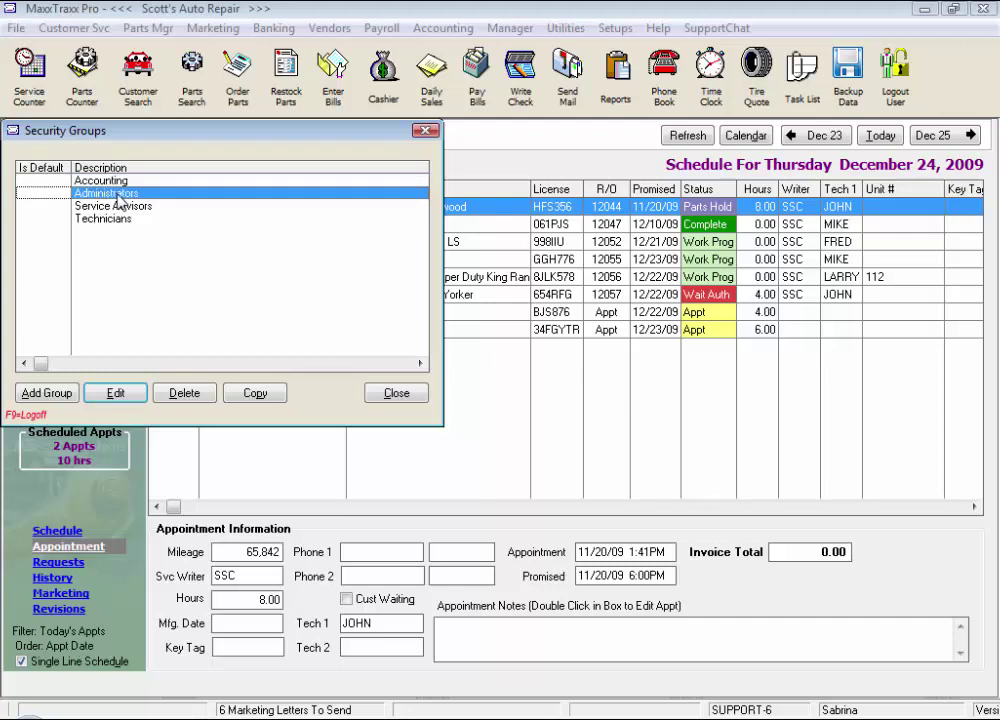
{"action": "double_click", "coordinate": [117, 194]}
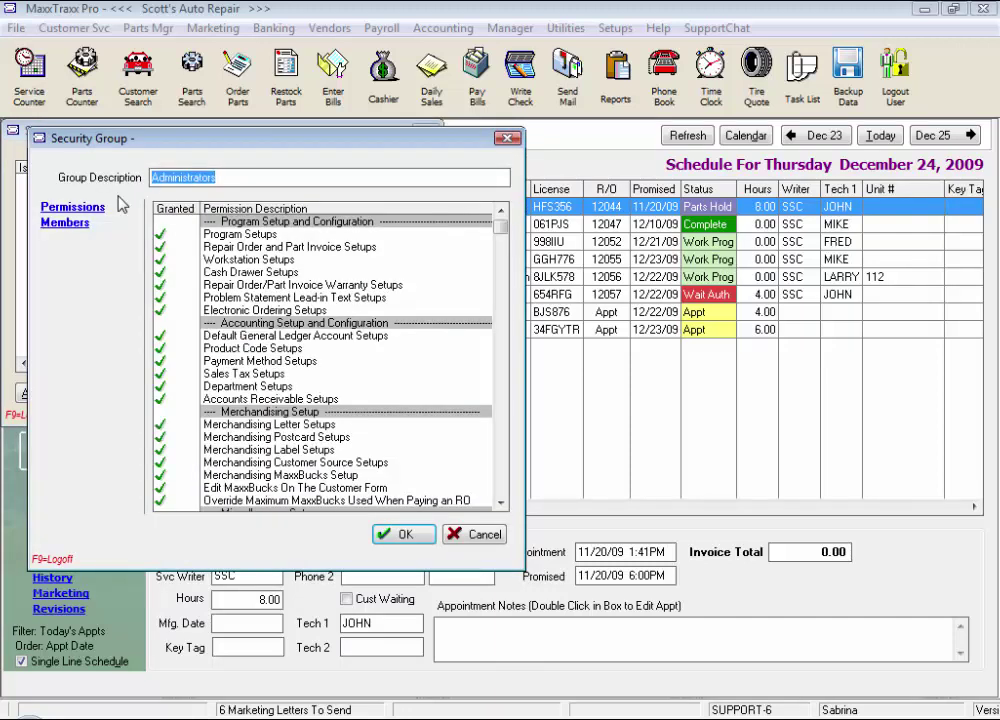
Remove and re-grant the Workstation Setups permission for Administrators
{"action": "left_click", "coordinate": [180, 261]}
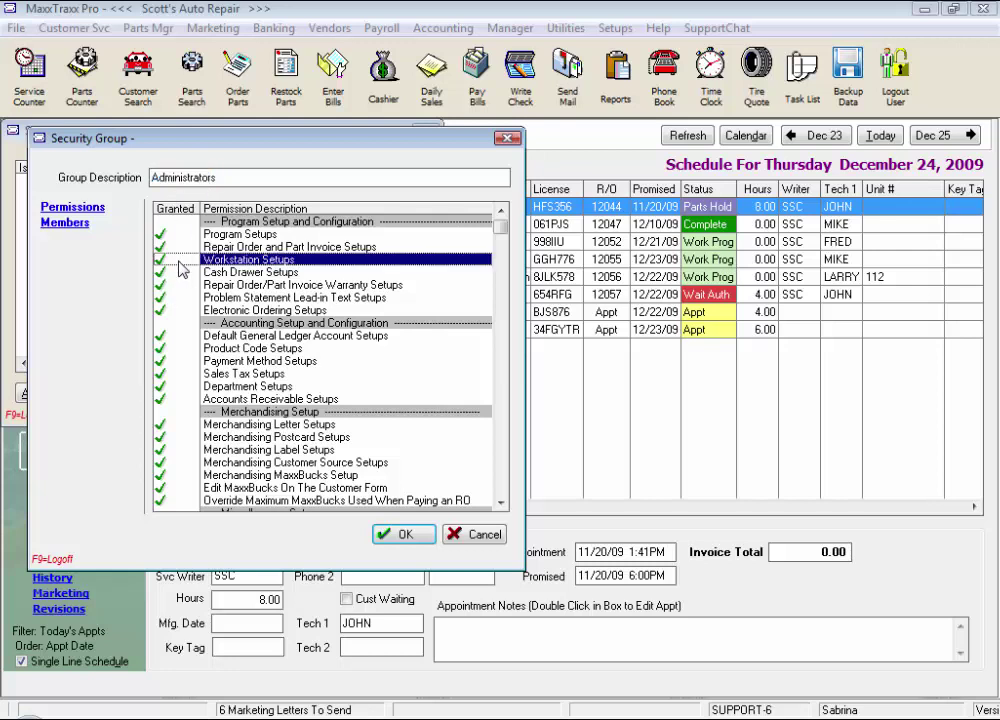
{"action": "right_click", "coordinate": [181, 268]}
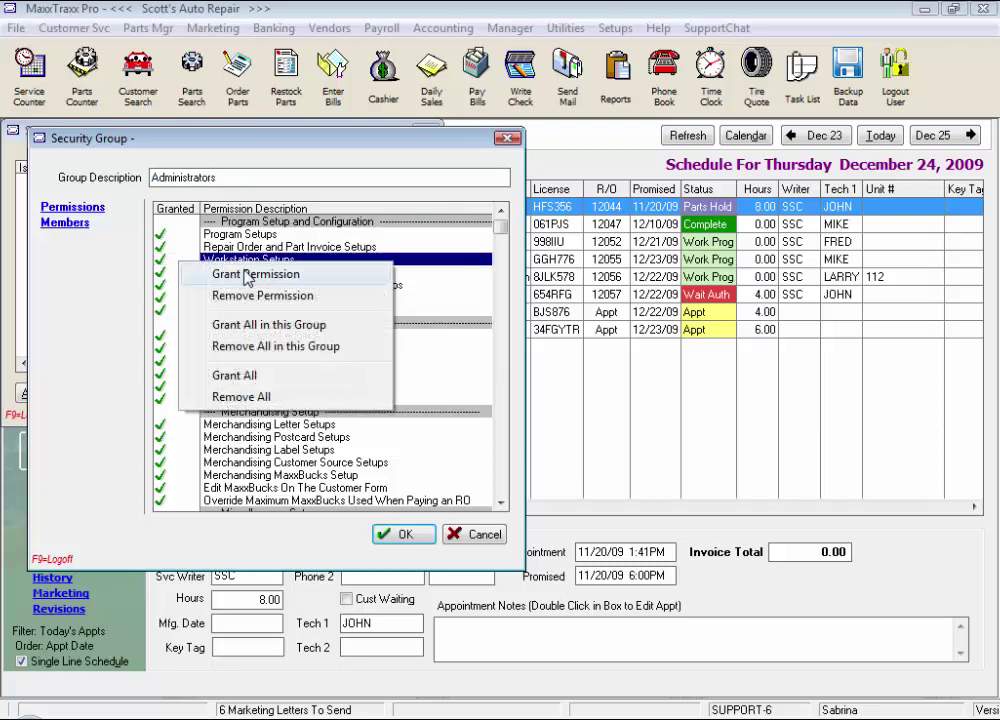
{"action": "left_click", "coordinate": [246, 296]}
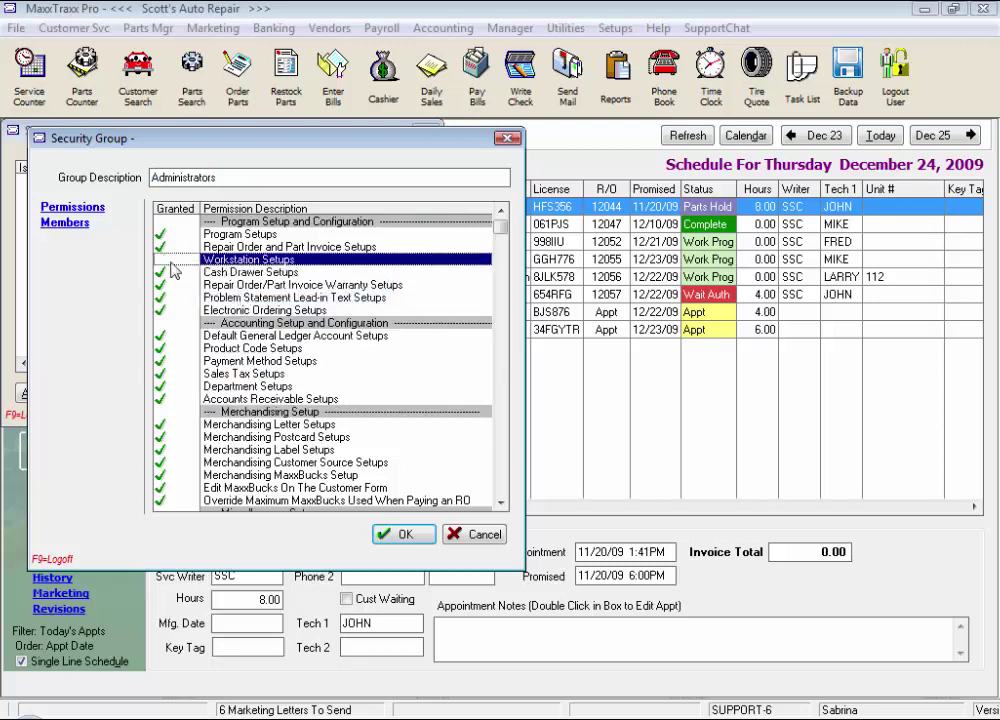
{"action": "right_click", "coordinate": [186, 263]}
{"action": "left_click", "coordinate": [229, 274]}
{"action": "right_click", "coordinate": [181, 261]}
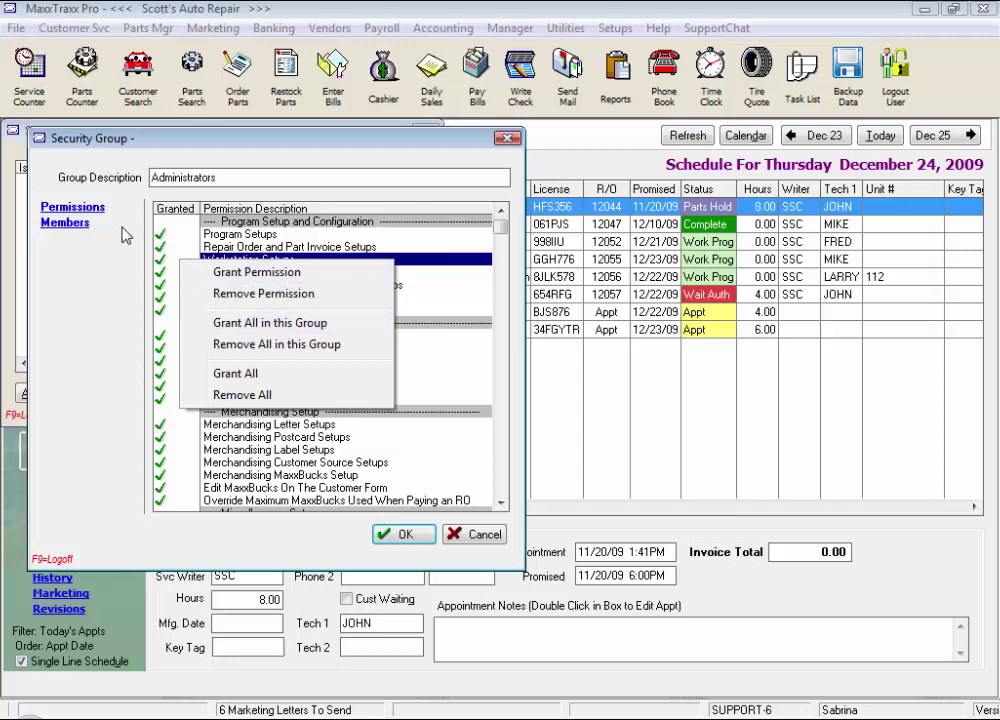
View the Administrators members, save the group, and close the Security Groups list
{"action": "left_click", "coordinate": [70, 229]}
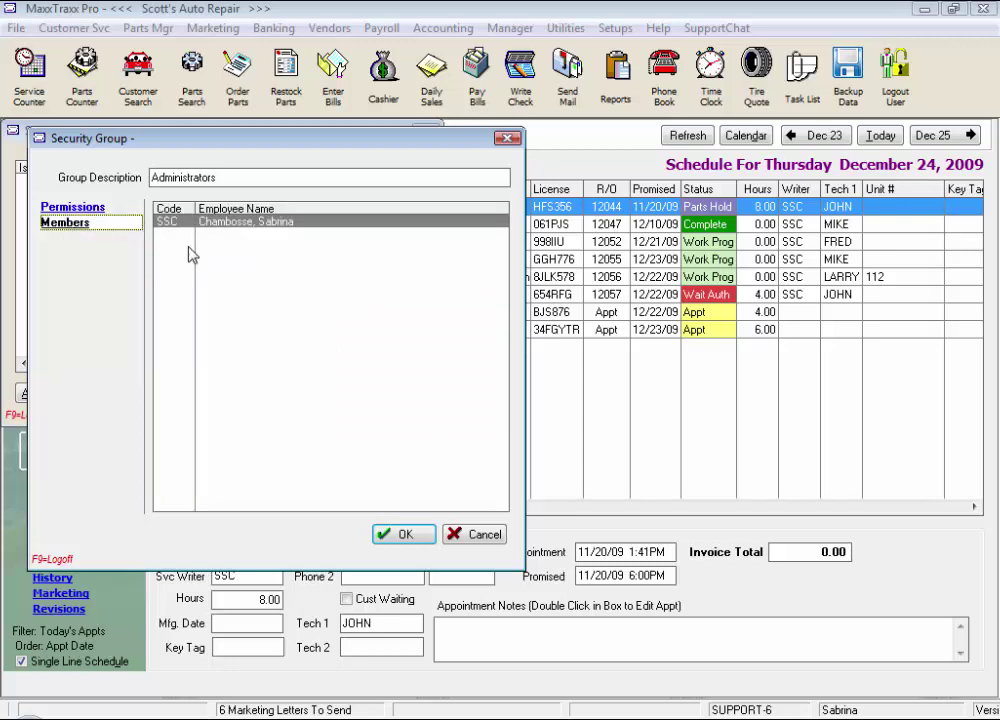
{"action": "left_click", "coordinate": [404, 534]}
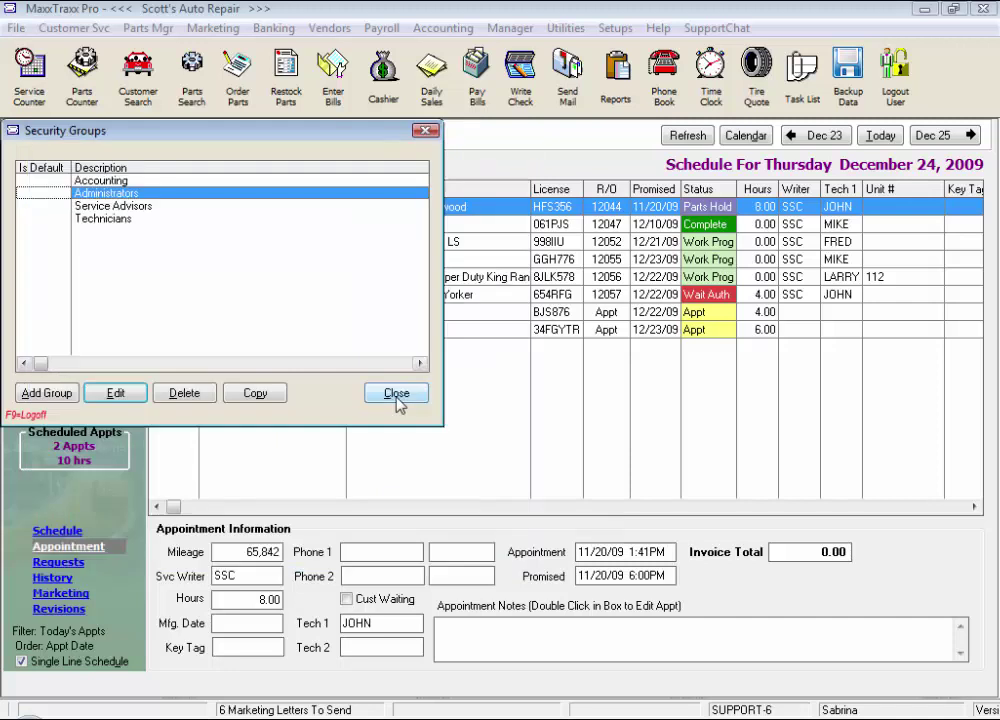
{"action": "left_click", "coordinate": [397, 394]}
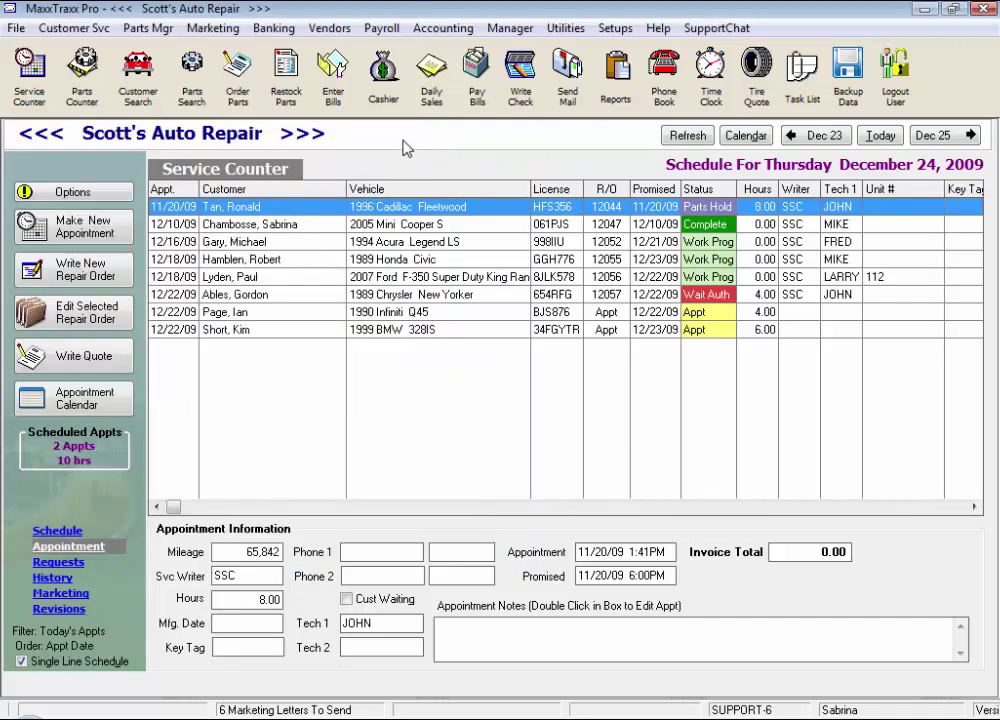
Open the second employee's record and keep Administrators as their security group
{"action": "left_click", "coordinate": [383, 28]}
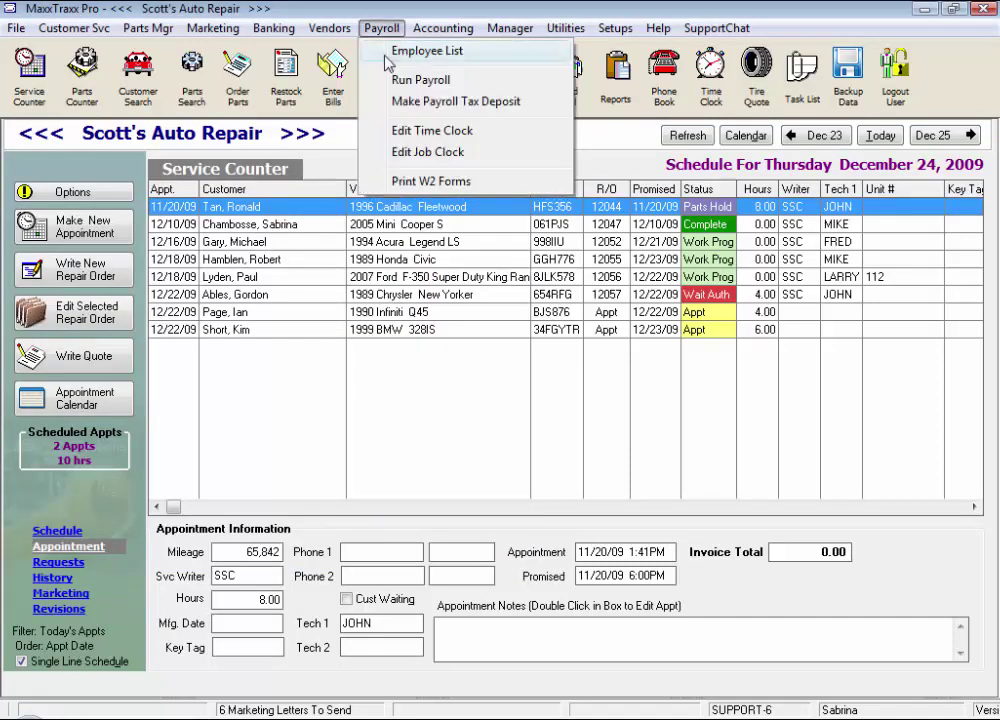
{"action": "left_click", "coordinate": [395, 52]}
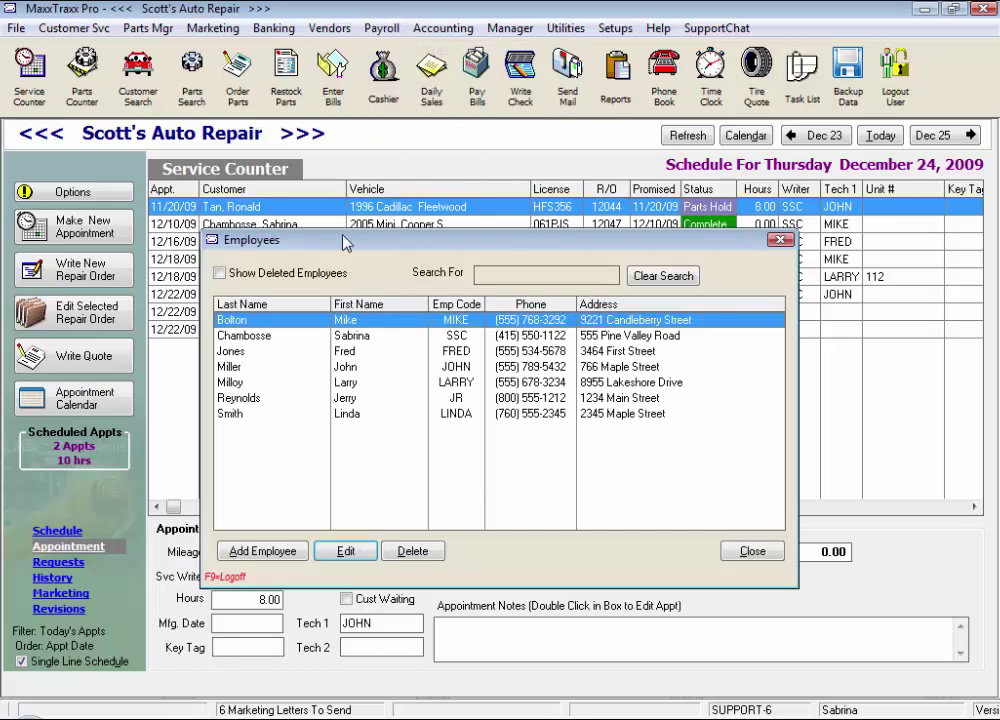
{"action": "left_click", "coordinate": [301, 338]}
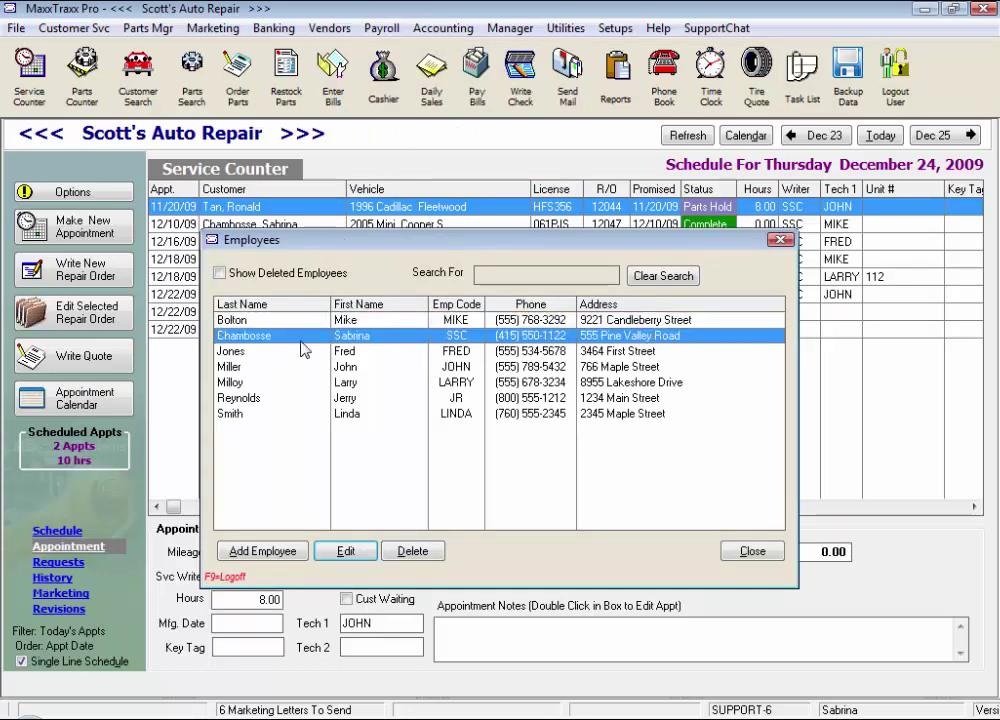
{"action": "double_click", "coordinate": [301, 338]}
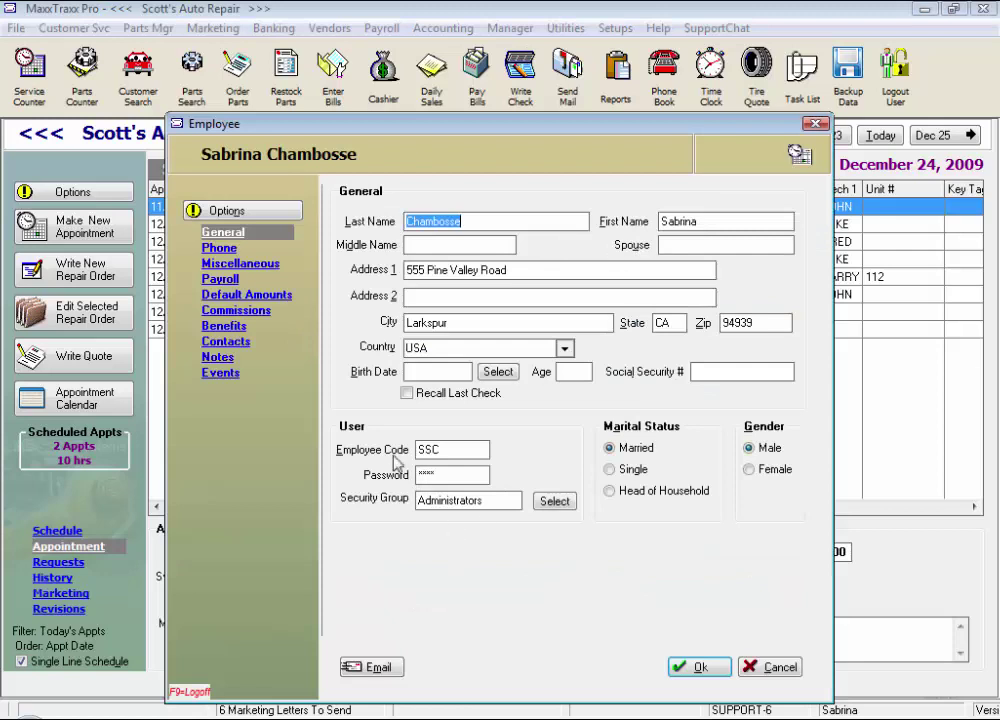
{"action": "left_click", "coordinate": [554, 501]}
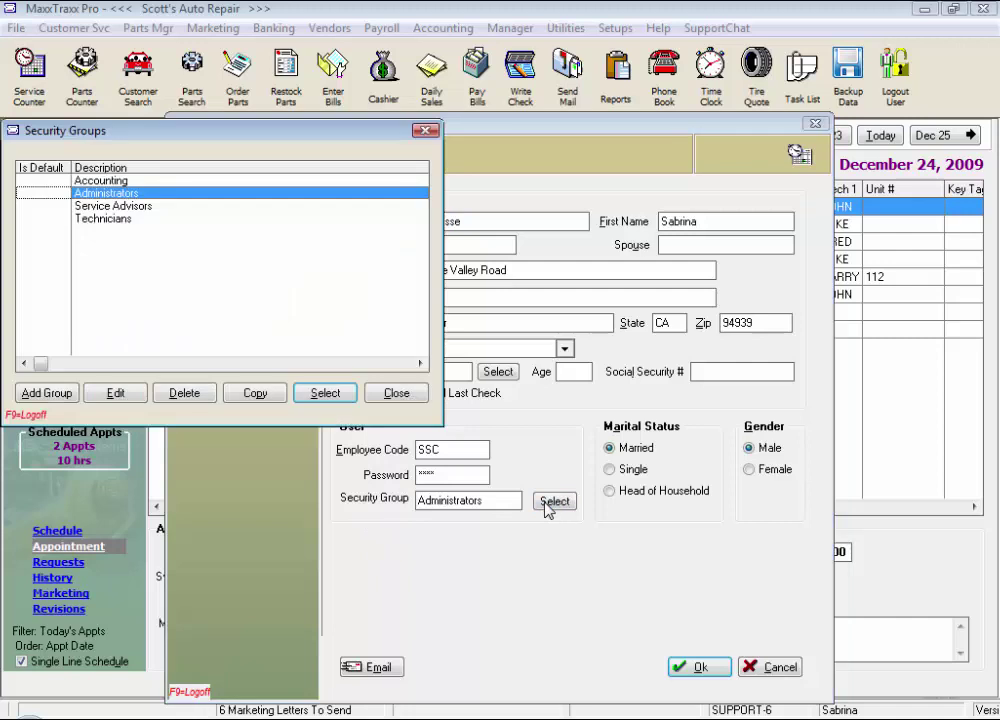
{"action": "left_click", "coordinate": [315, 393]}
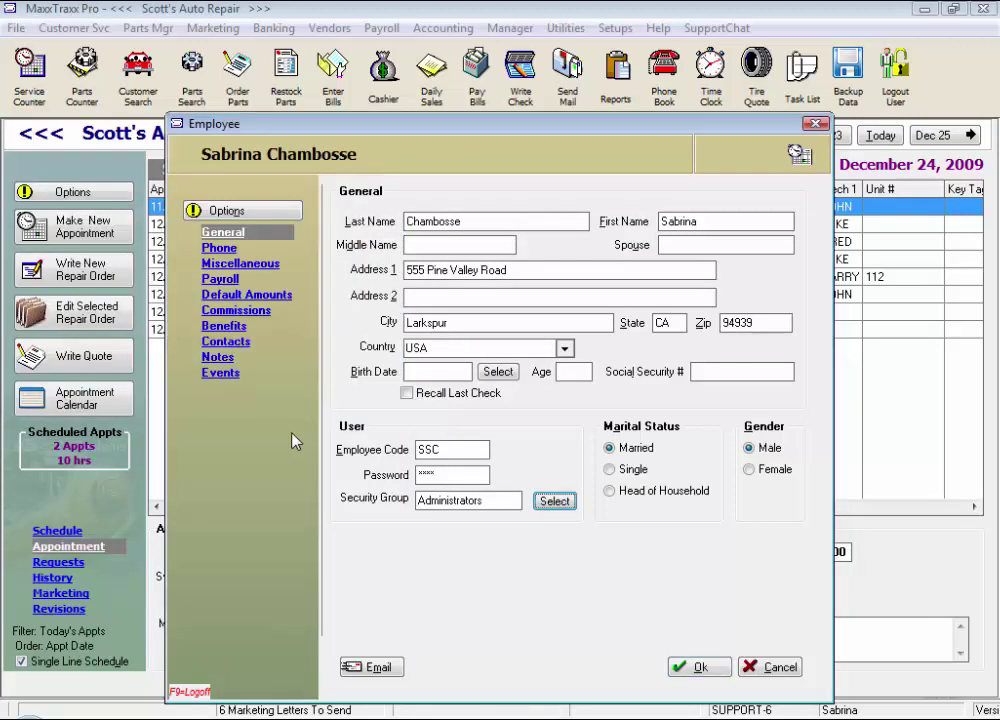
Untick Is Technician, keep Is Service Writer, save the employee, and close the list
{"action": "left_click", "coordinate": [268, 264]}
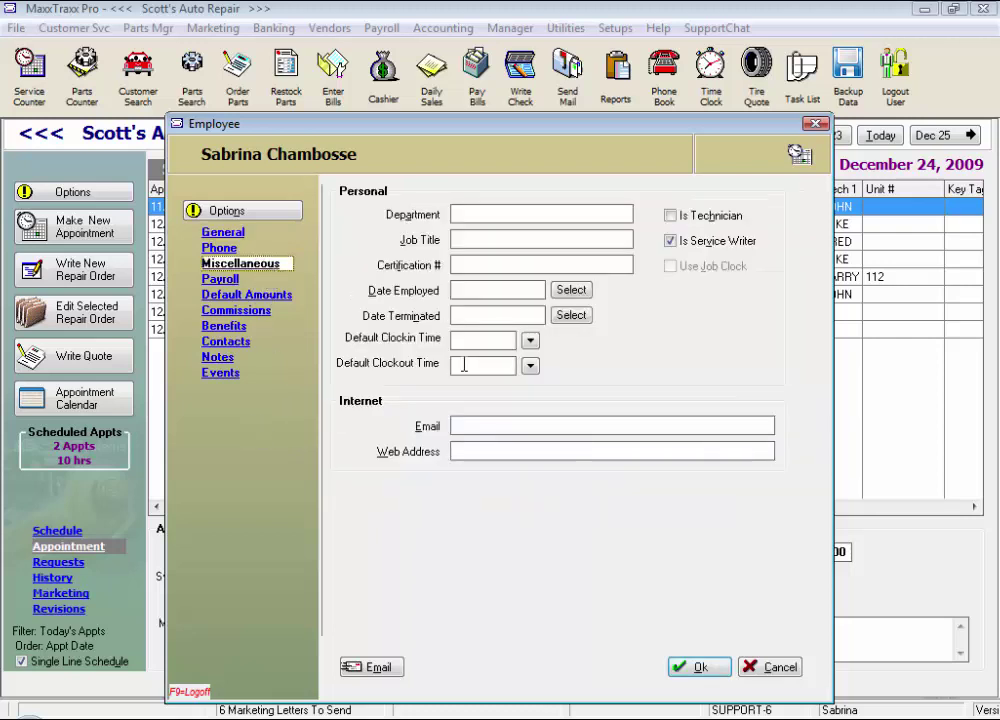
{"action": "left_click", "coordinate": [679, 221]}
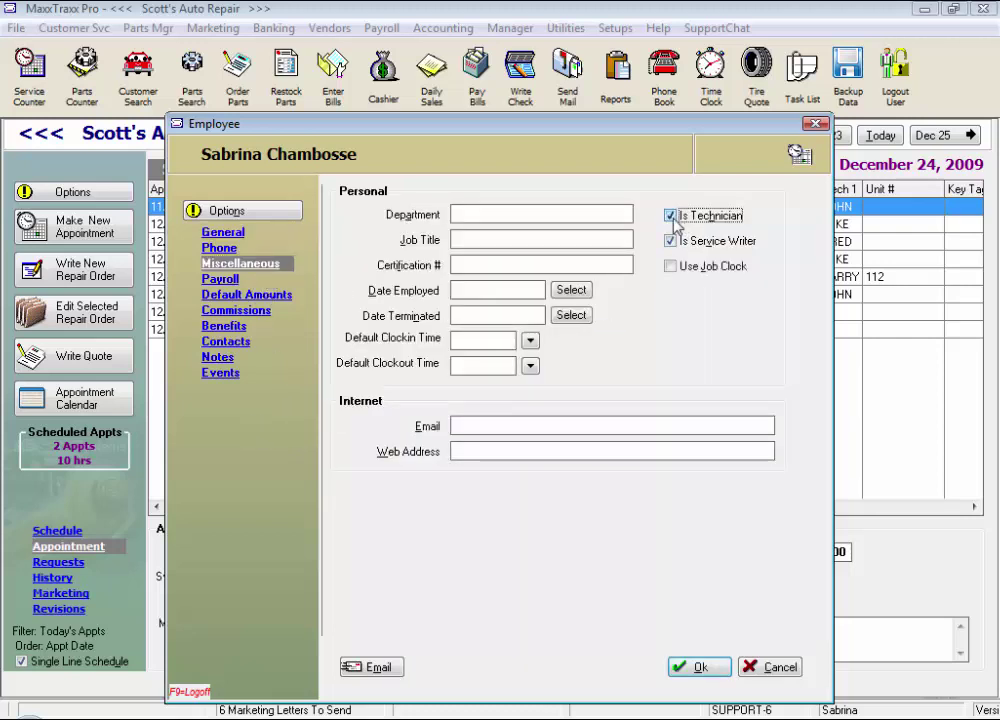
{"action": "left_click", "coordinate": [670, 242]}
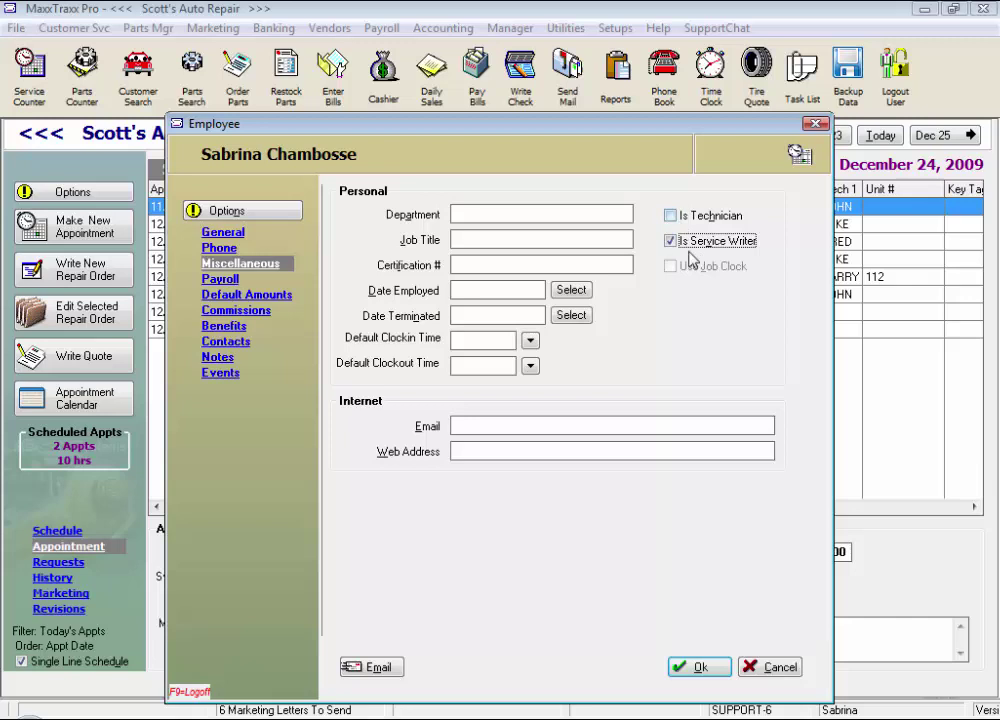
{"action": "left_click", "coordinate": [699, 667]}
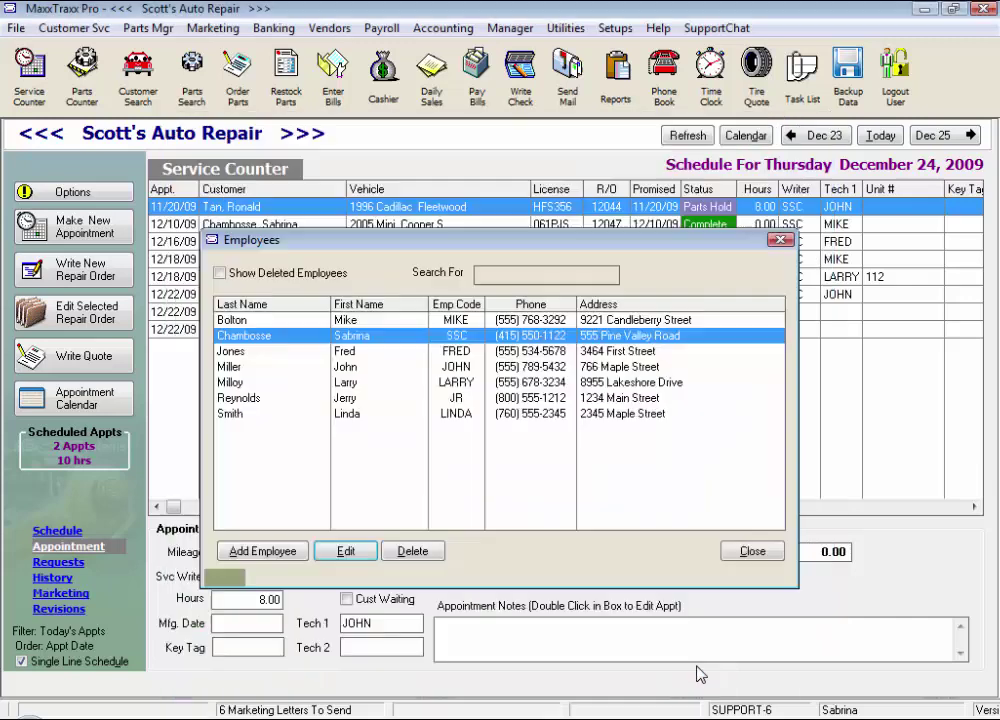
{"action": "left_click", "coordinate": [753, 553]}
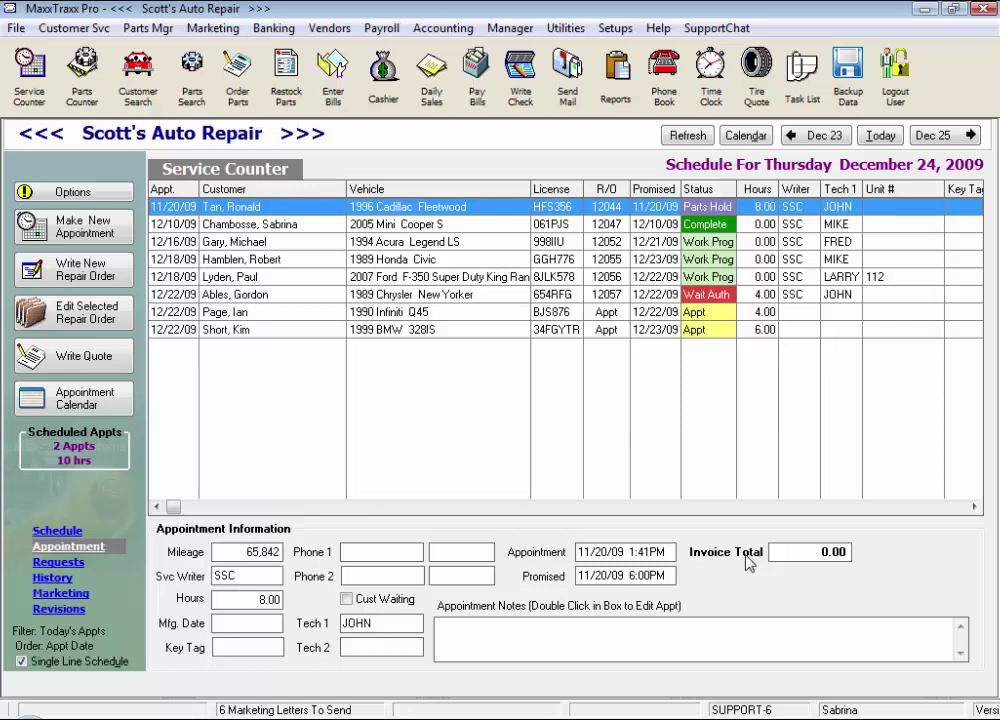
Confirm the Fiscal Year Start Date as day 1, month 1
{"action": "left_click", "coordinate": [614, 28]}
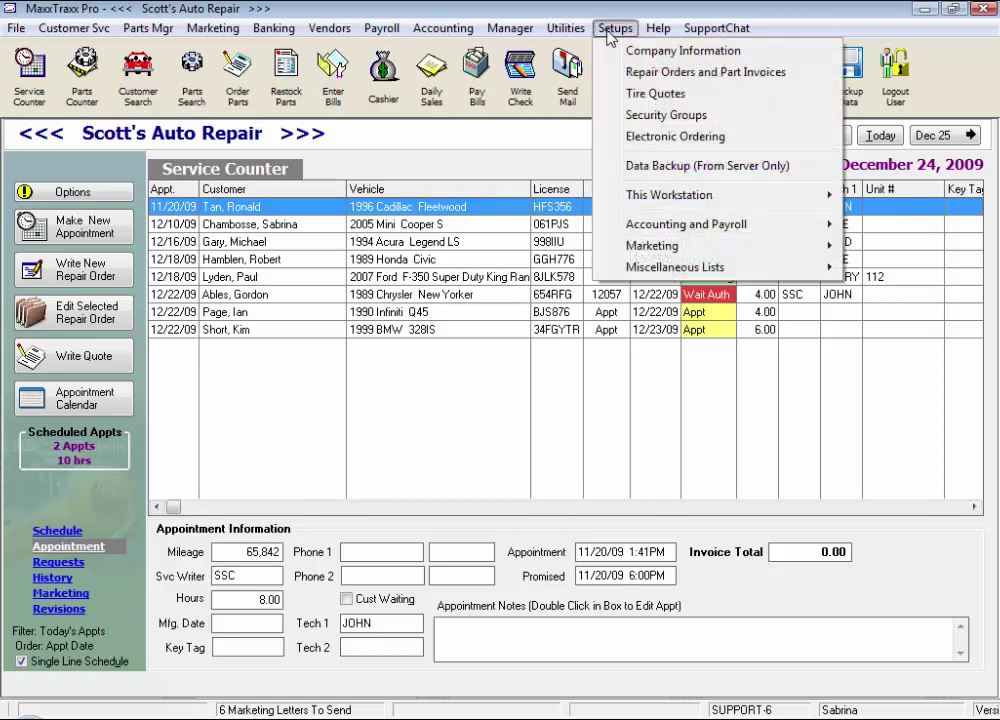
{"action": "mouse_move", "coordinate": [643, 232]}
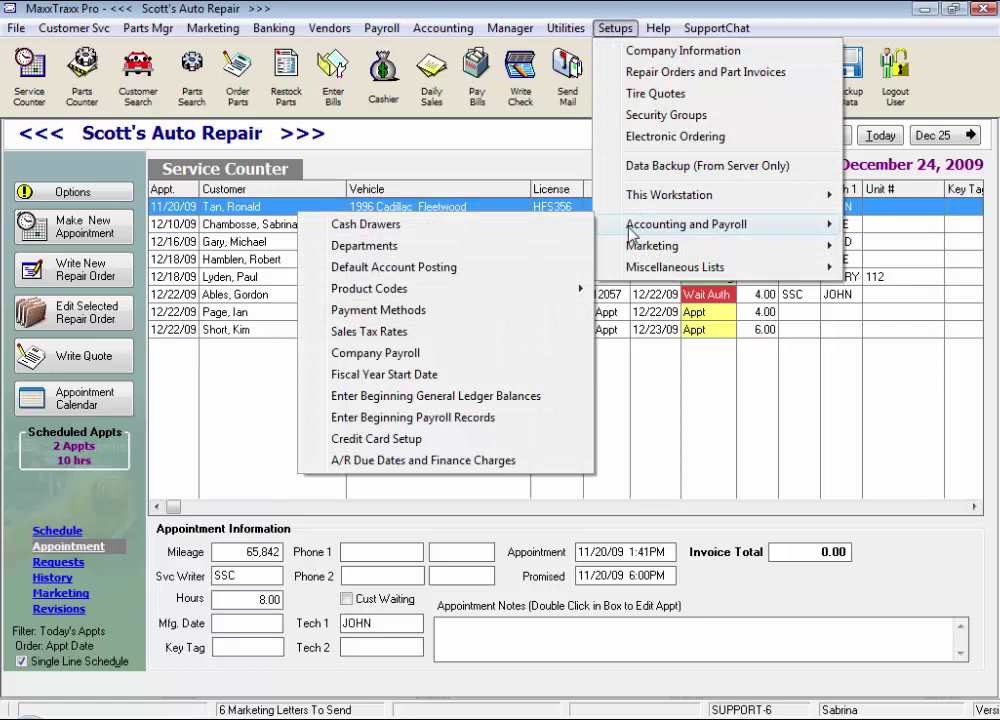
{"action": "left_click", "coordinate": [389, 376]}
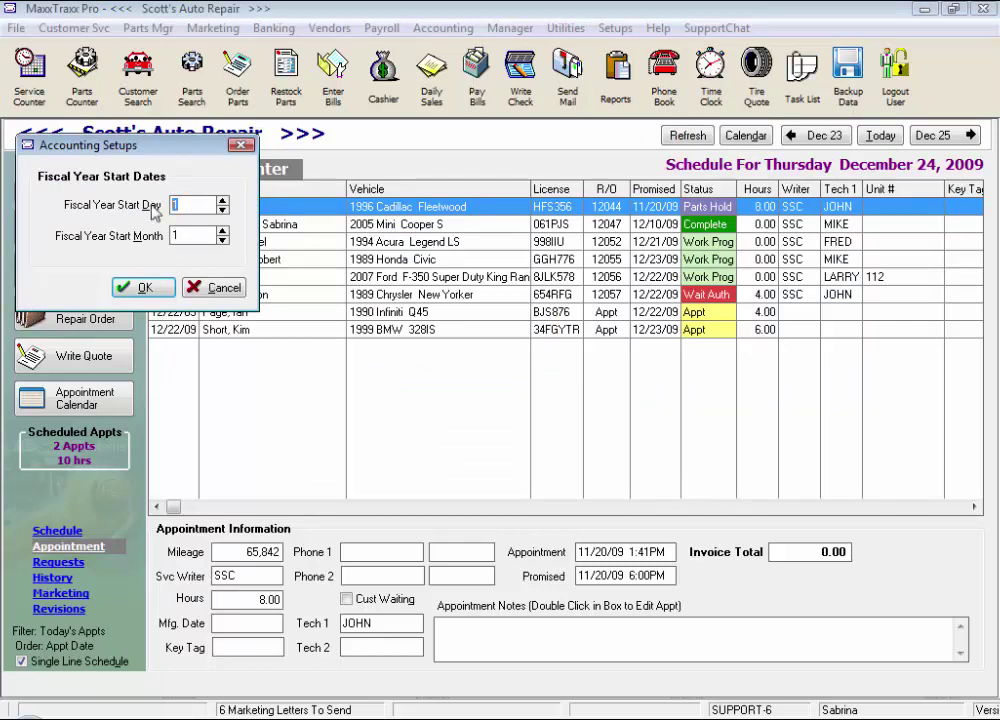
{"action": "left_click", "coordinate": [142, 288]}
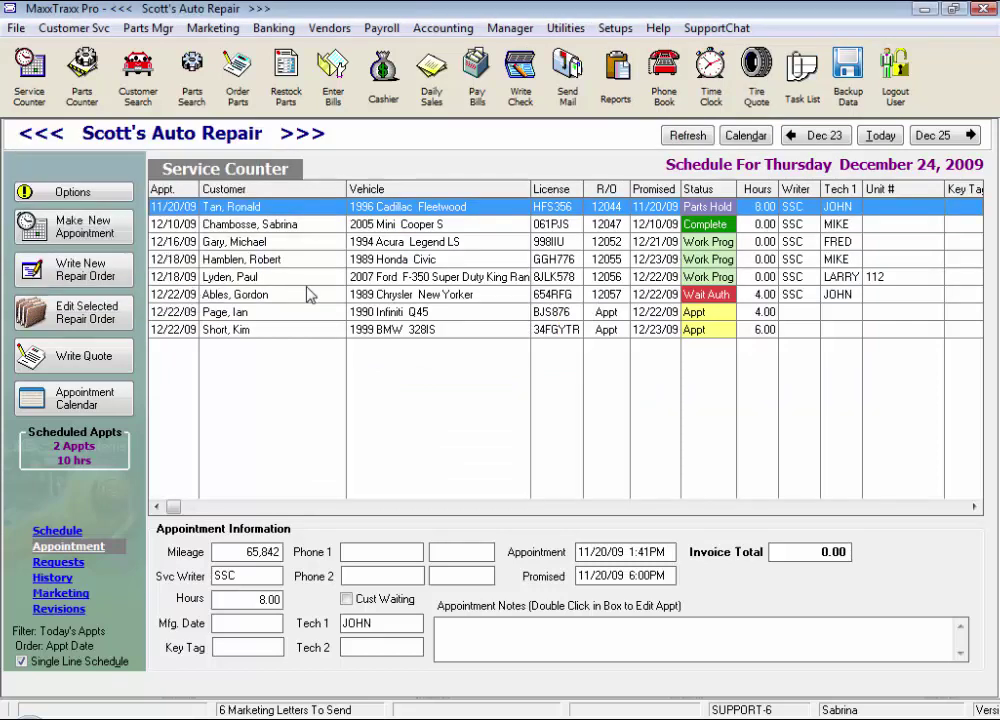
{"action": "left_click", "coordinate": [612, 29]}
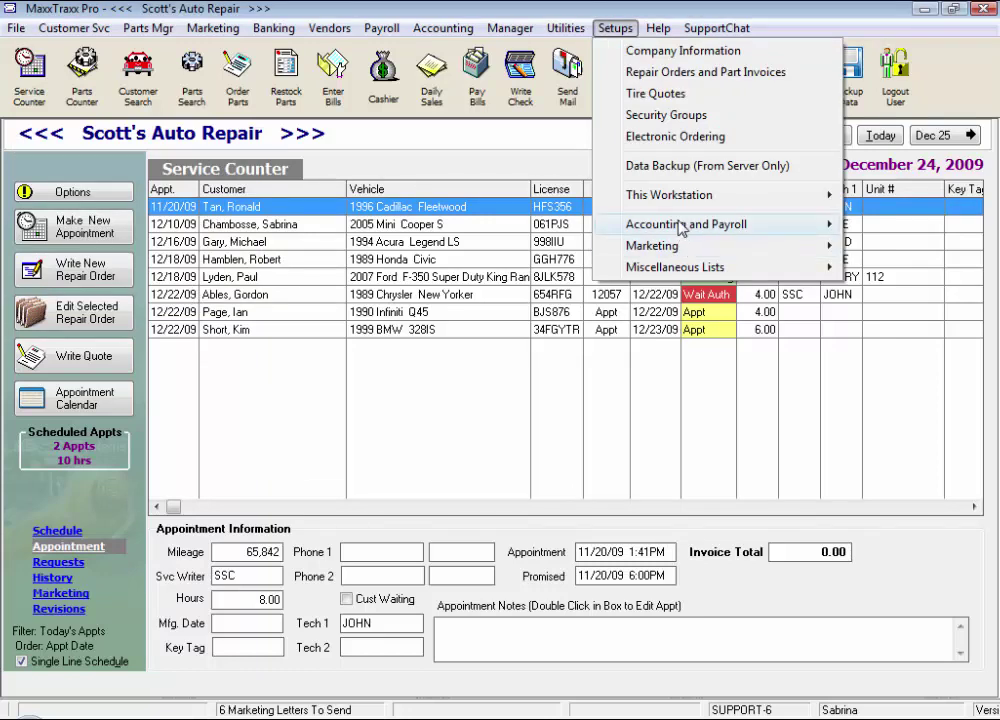
{"action": "mouse_move", "coordinate": [681, 229]}
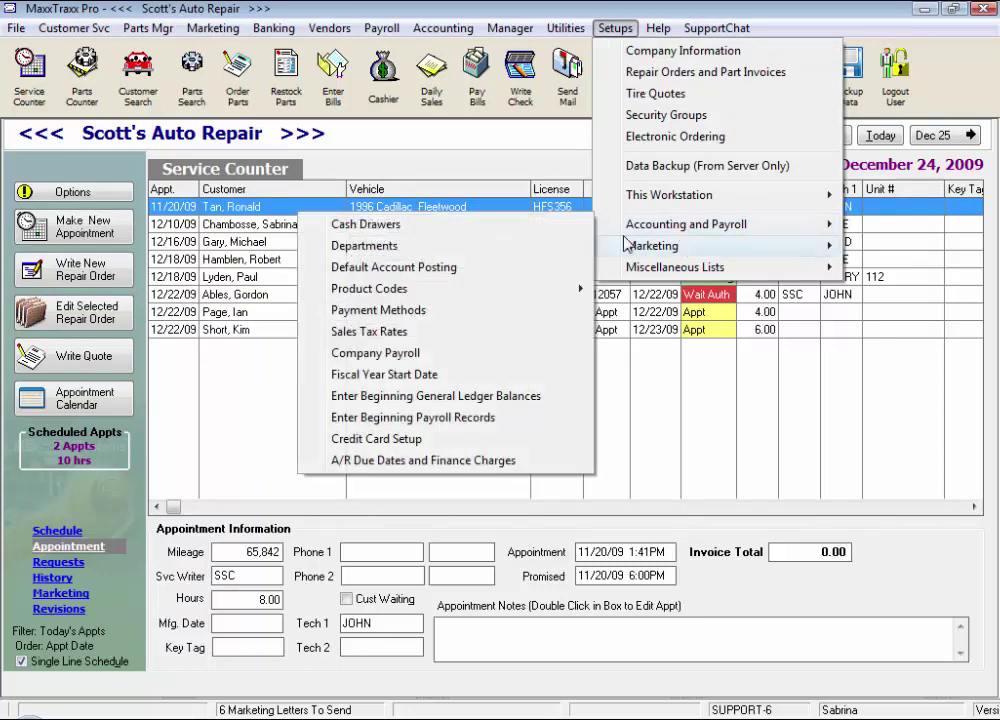
{"action": "left_click", "coordinate": [455, 270]}
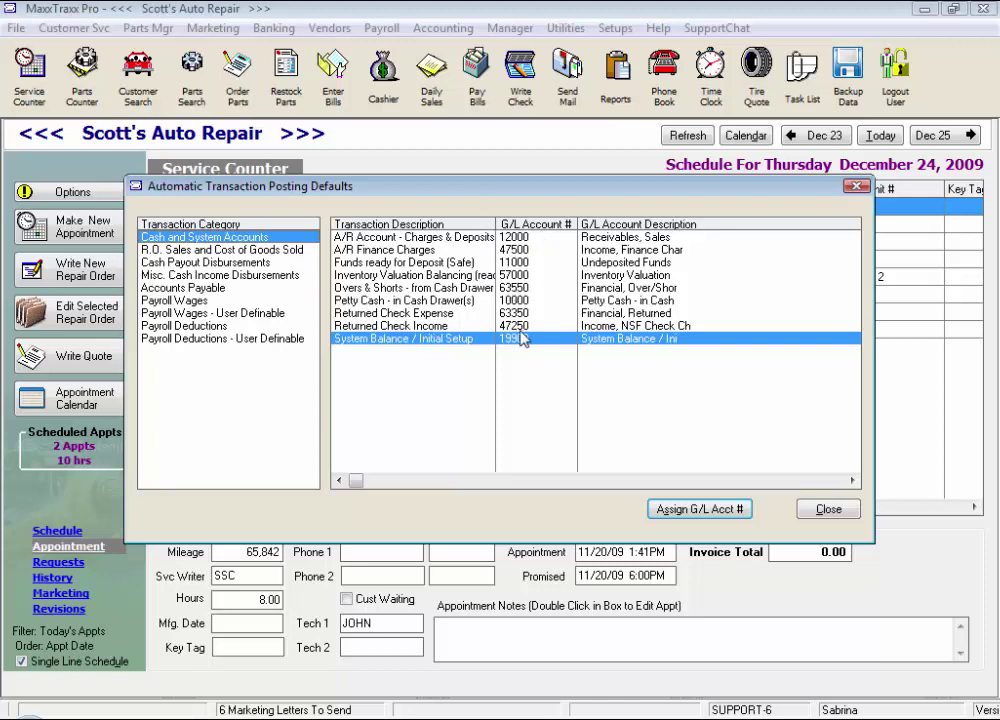
{"action": "left_click", "coordinate": [676, 512]}
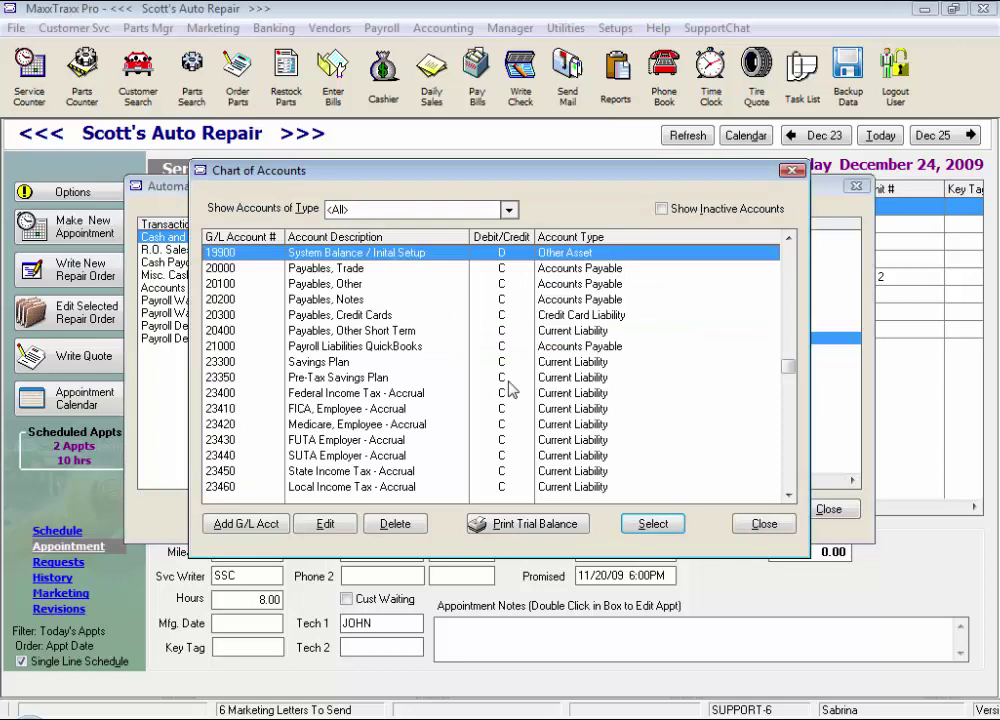
{"action": "left_click", "coordinate": [776, 528]}
{"action": "left_click", "coordinate": [250, 264]}
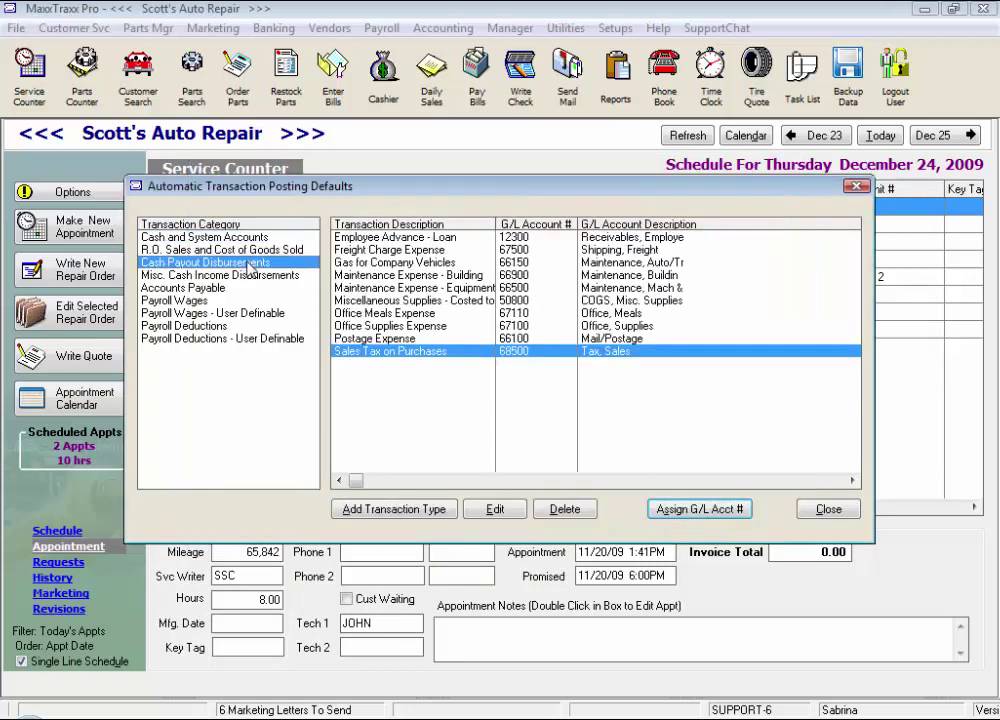
{"action": "left_click", "coordinate": [250, 275]}
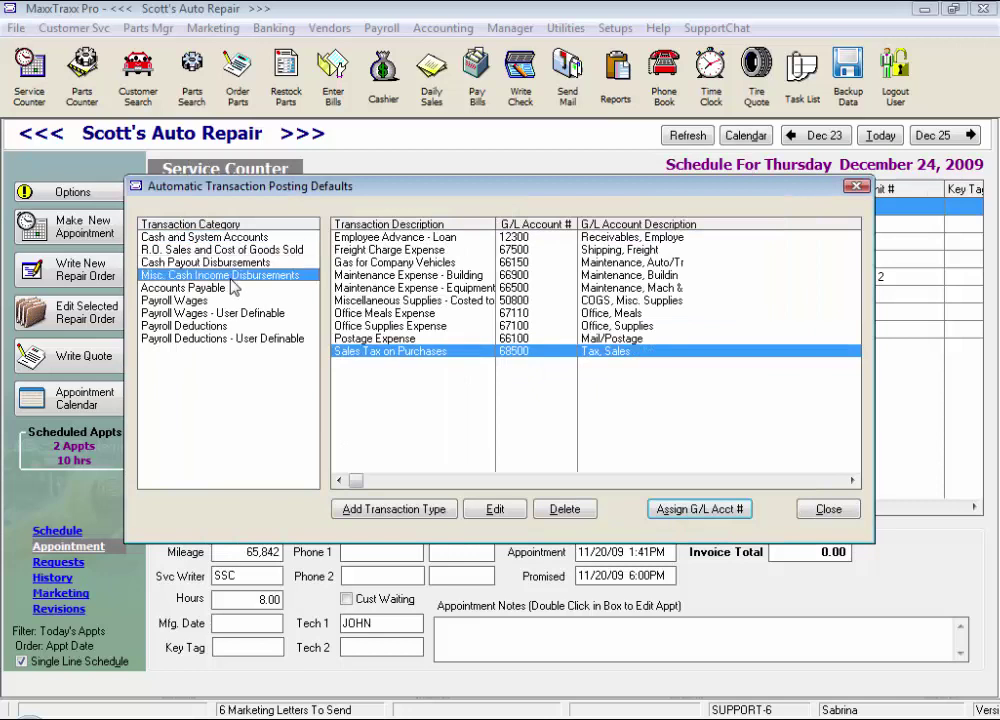
{"action": "left_click", "coordinate": [248, 264]}
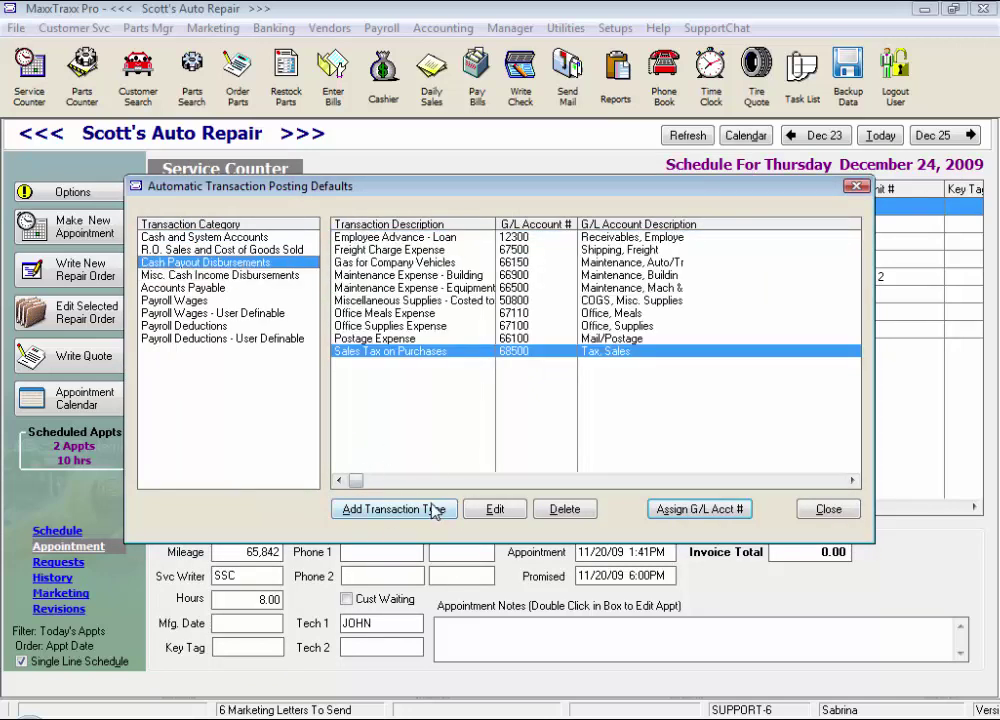
{"action": "left_click", "coordinate": [174, 300]}
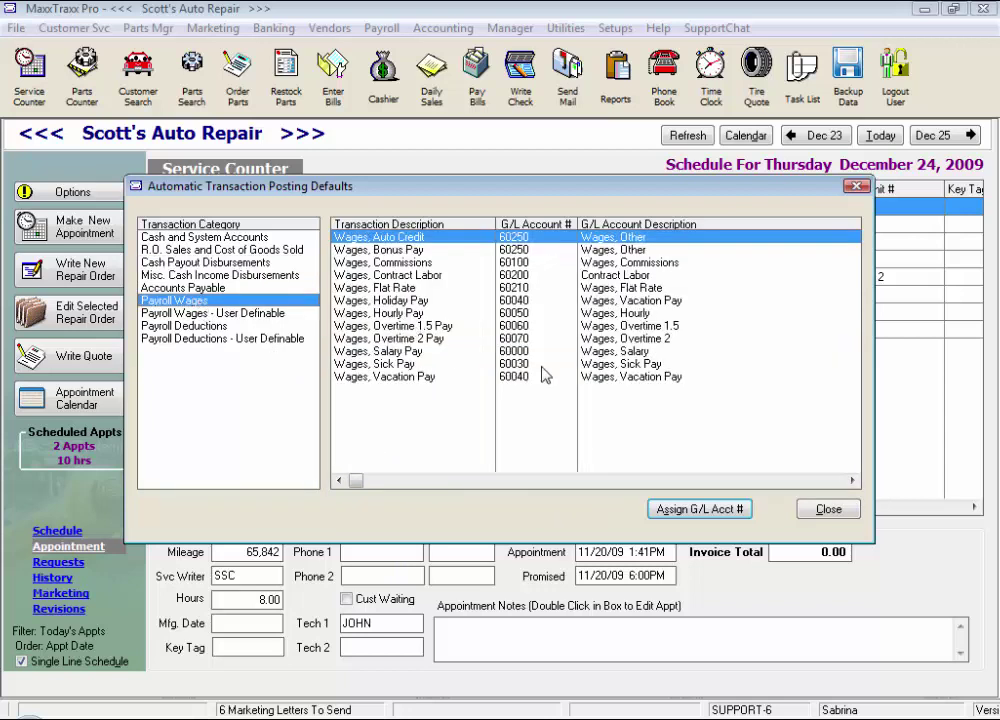
{"action": "left_click", "coordinate": [245, 313]}
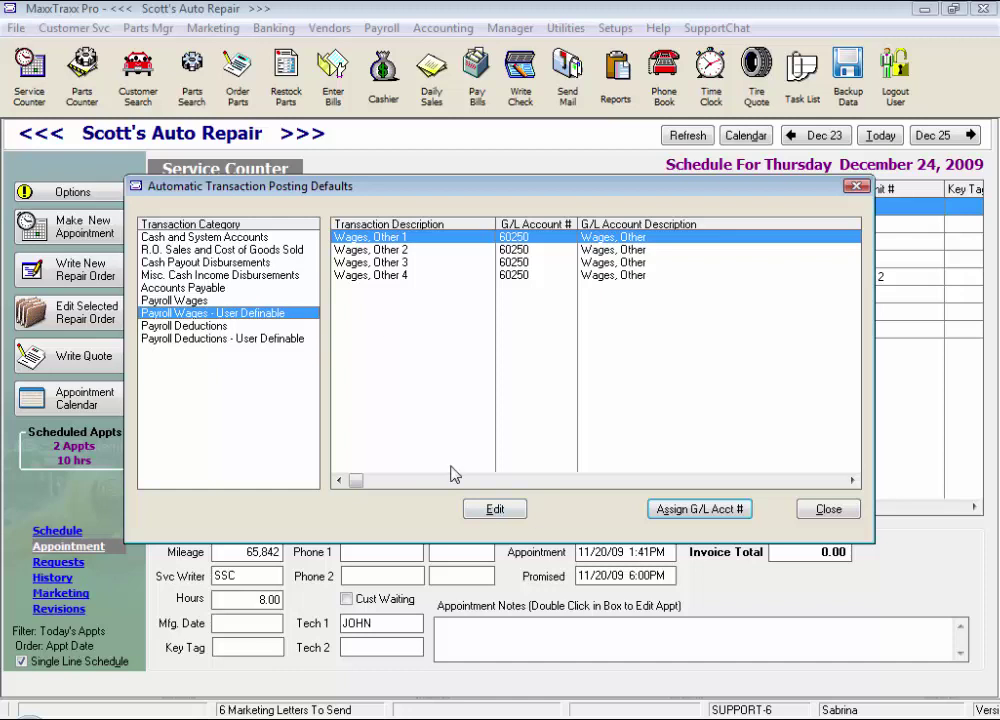
{"action": "left_click", "coordinate": [205, 327]}
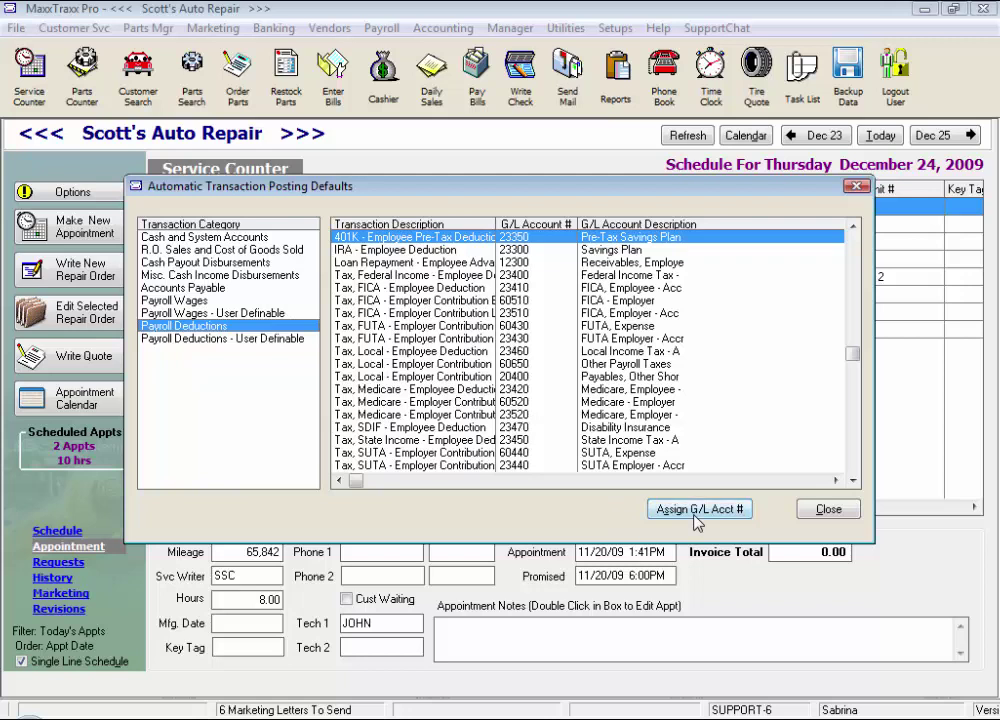
{"action": "left_click", "coordinate": [217, 339]}
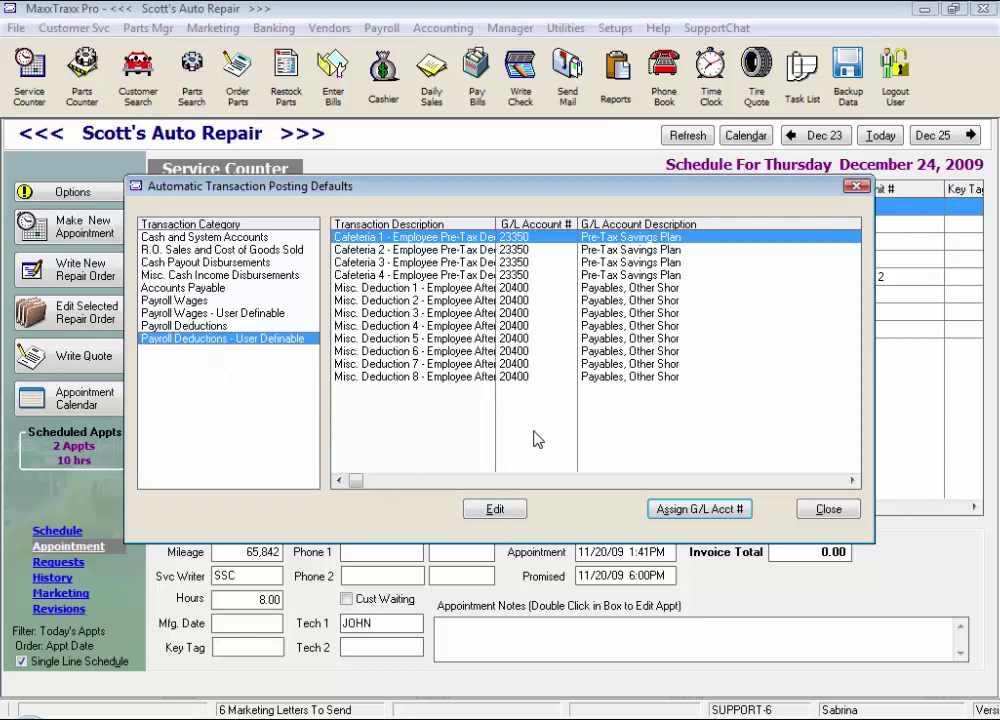
{"action": "left_click", "coordinate": [828, 509]}
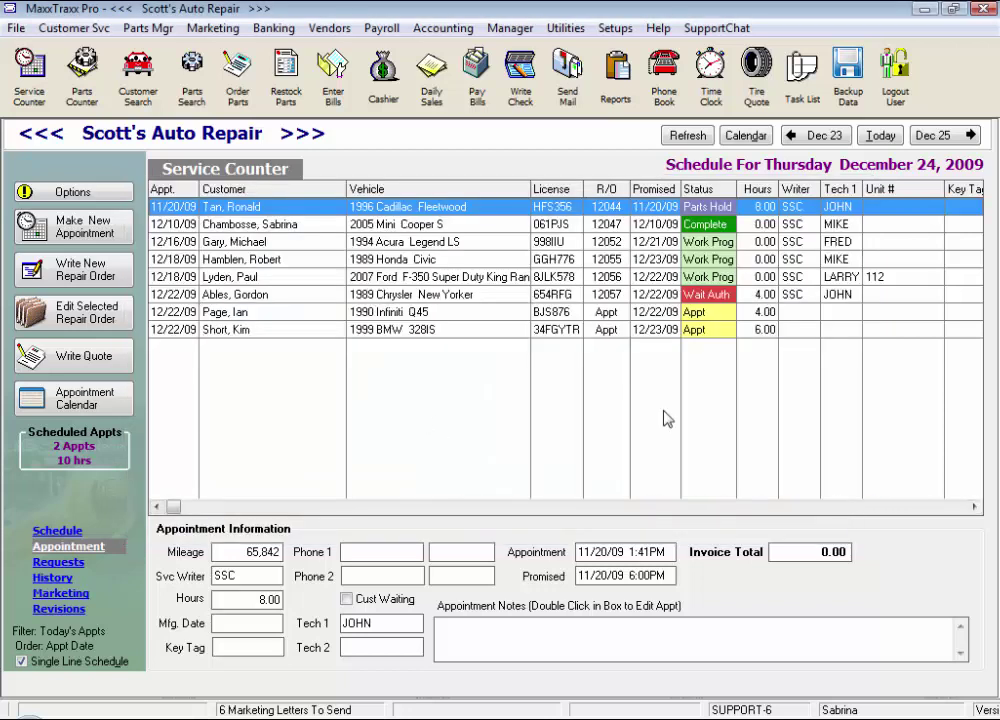
Check the Add On Charges product codes and close them
{"action": "left_click", "coordinate": [615, 28]}
{"action": "mouse_move", "coordinate": [648, 238]}
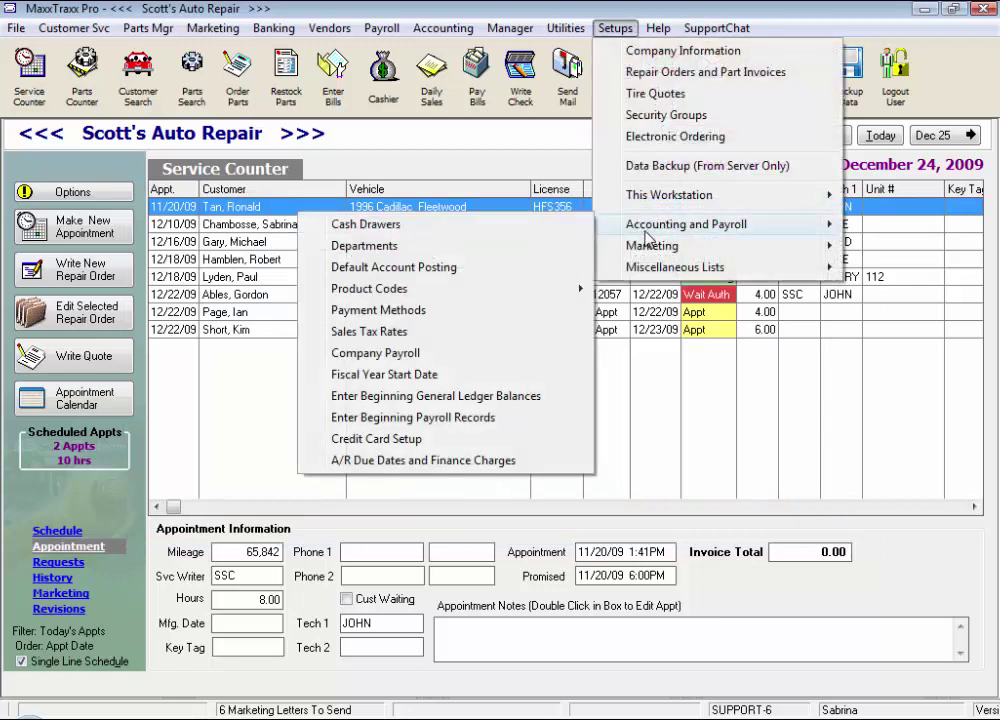
{"action": "mouse_move", "coordinate": [410, 293]}
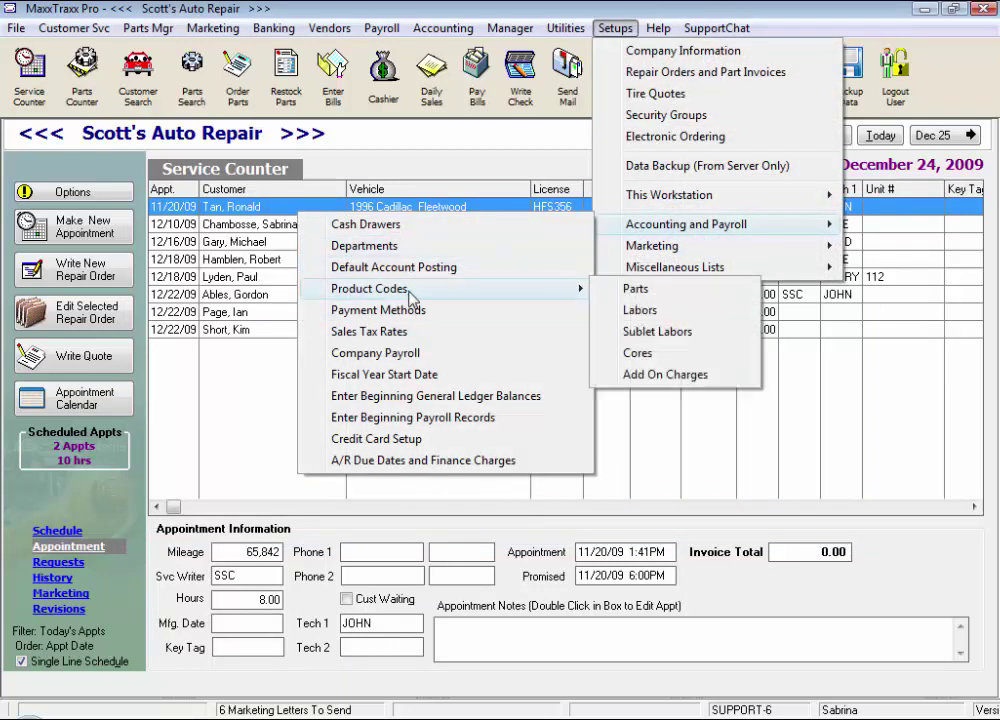
{"action": "left_click", "coordinate": [652, 376]}
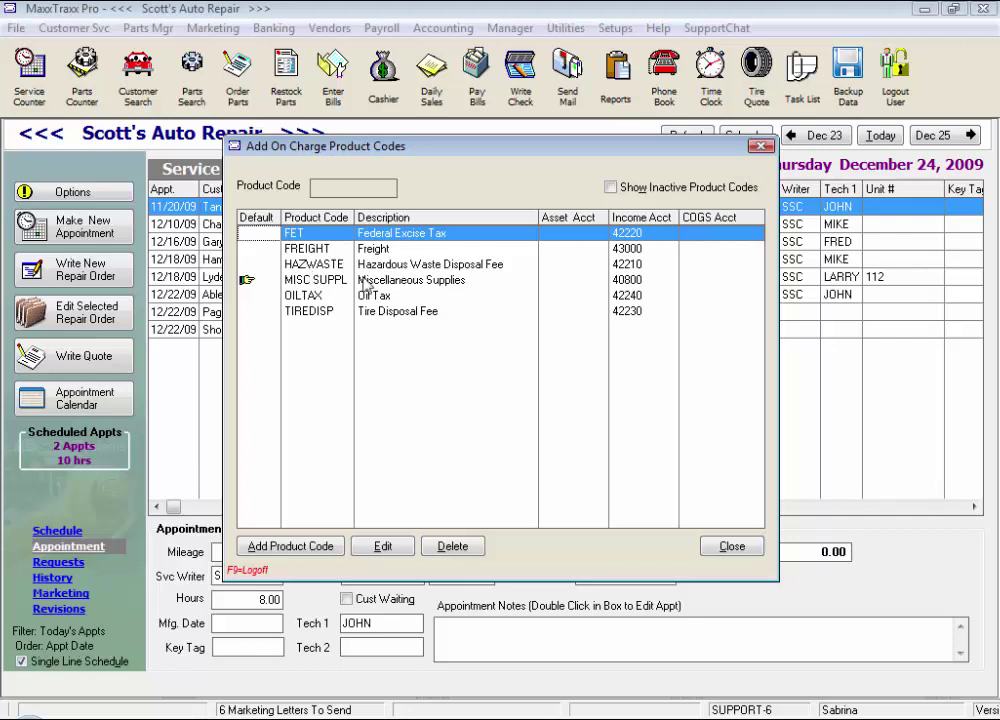
{"action": "left_click", "coordinate": [742, 546]}
Bring up the Part Product Codes list showing GI General Inventory and TIRE Tires
{"action": "left_click", "coordinate": [615, 28]}
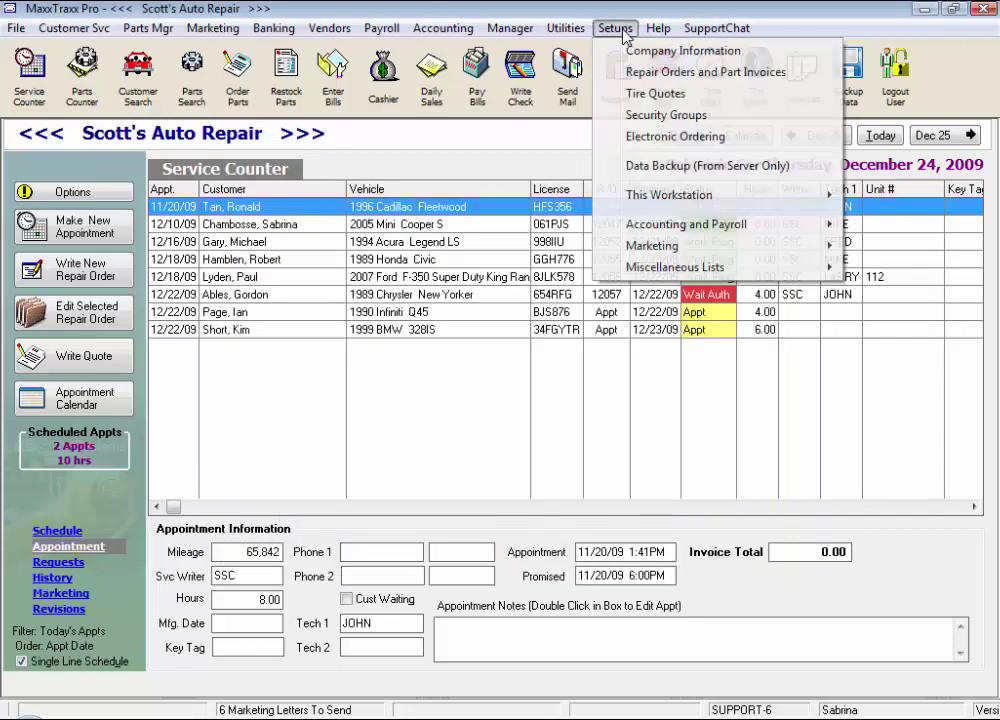
{"action": "mouse_move", "coordinate": [690, 222]}
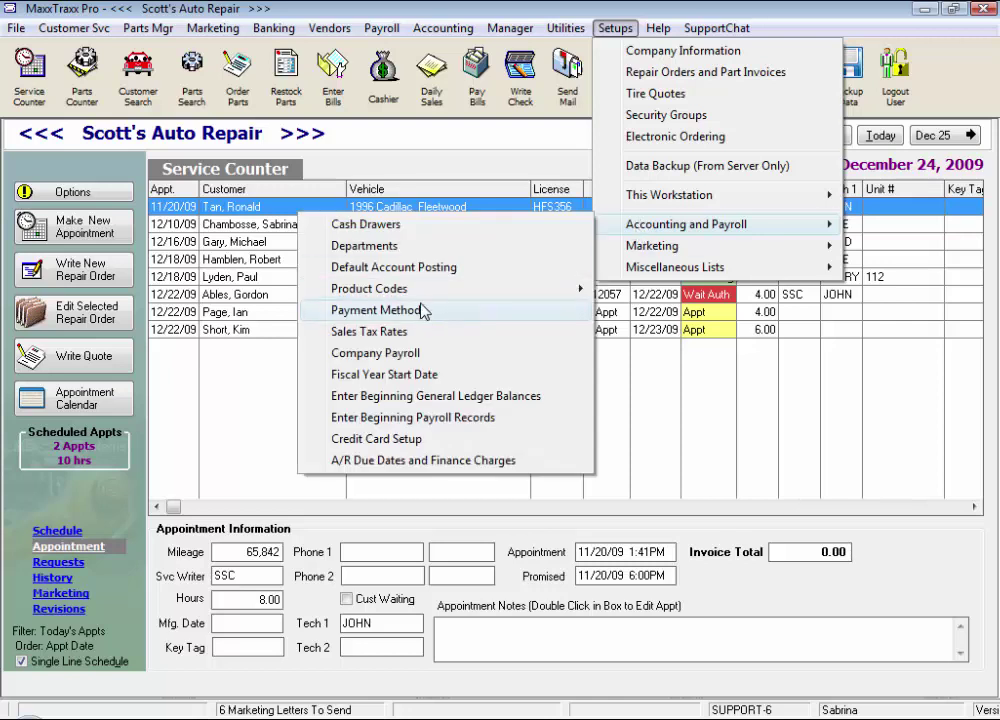
{"action": "mouse_move", "coordinate": [540, 289]}
{"action": "left_click", "coordinate": [665, 291]}
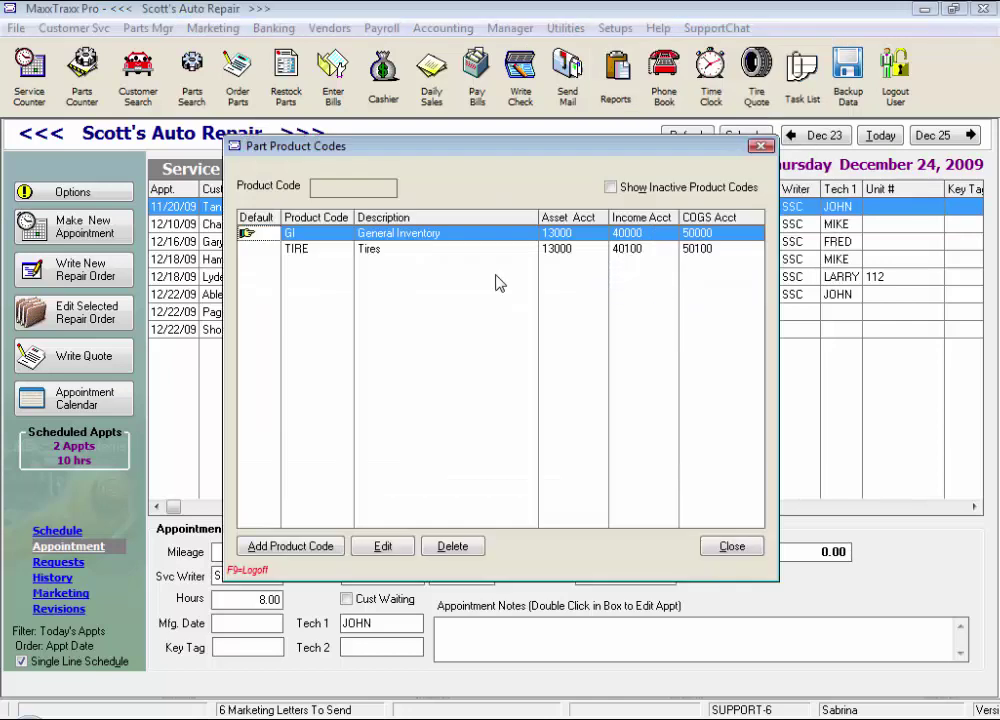